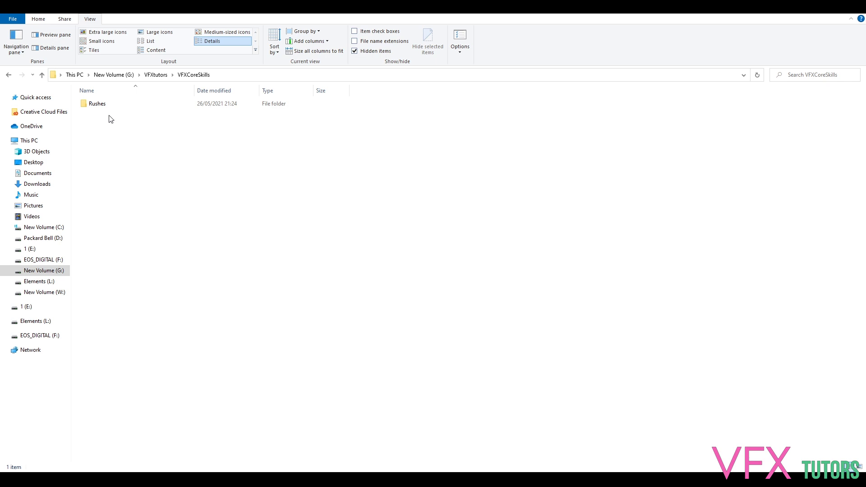
# - Open Rushes > BM > 1_2019-04-28_1757_C0025 to inspect its 324 DNG frames, then return to Rushes
pyautogui.doubleClick(98, 109)
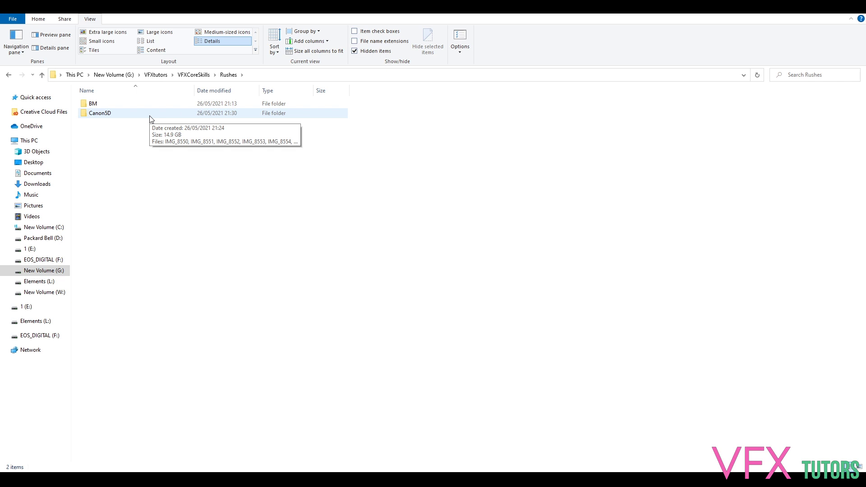
pyautogui.doubleClick(107, 106)
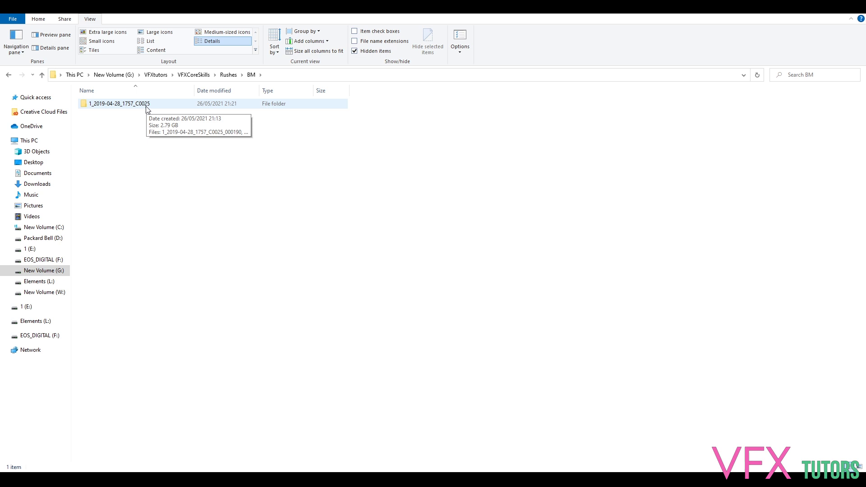
pyautogui.doubleClick(126, 106)
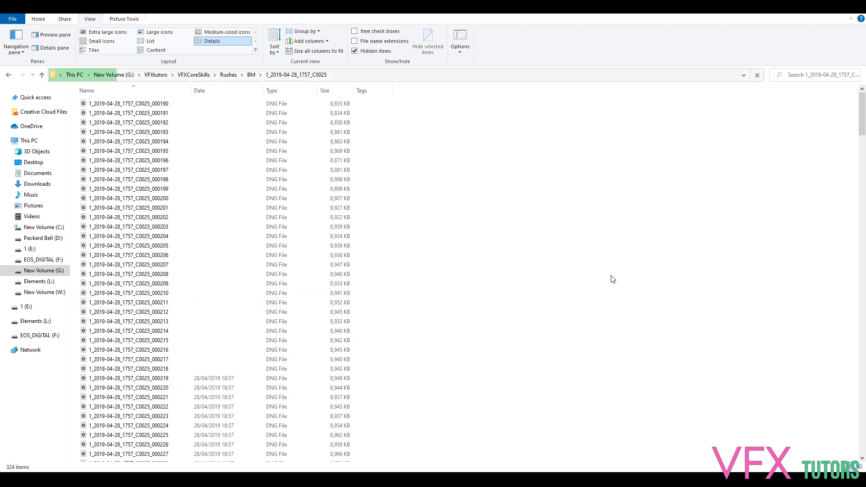
pyautogui.moveTo(862, 127)
pyautogui.mouseDown()
pyautogui.moveTo(862, 217)
pyautogui.moveTo(861, 117)
pyautogui.mouseUp()
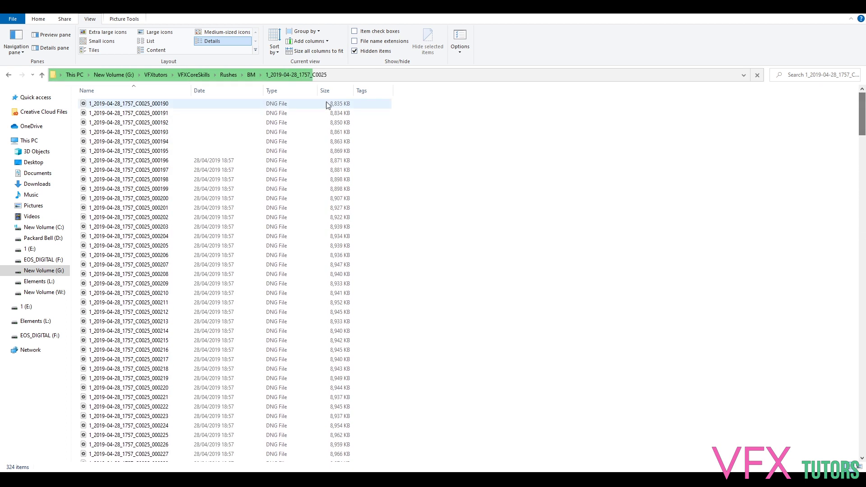
pyautogui.click(251, 75)
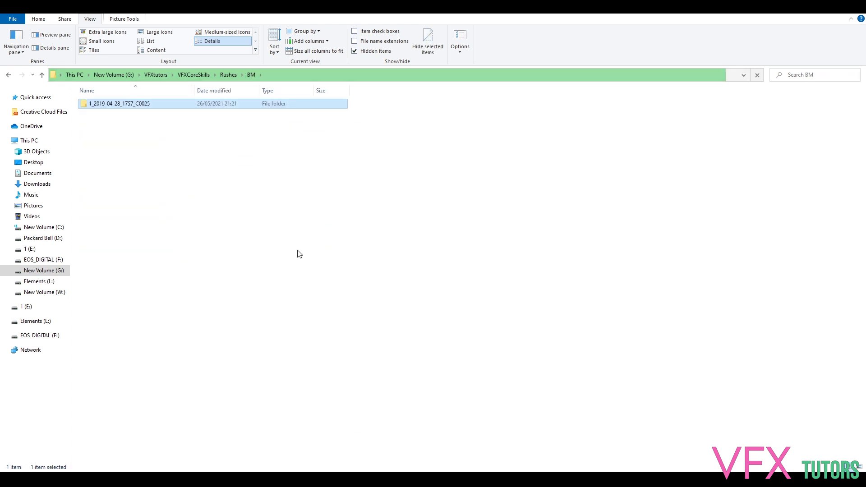
pyautogui.click(227, 75)
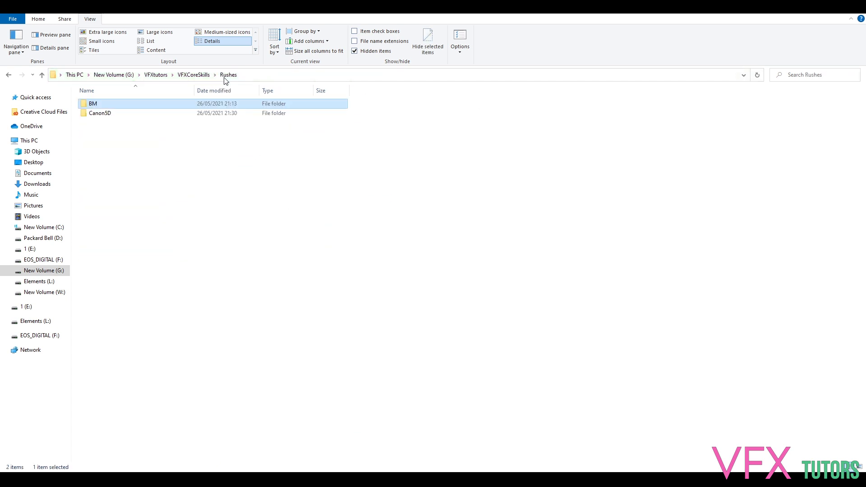
# - Open Canon5D and scroll through its 545 IMG_ photos, from IMG_8550, as large thumbnails
pyautogui.doubleClick(100, 114)
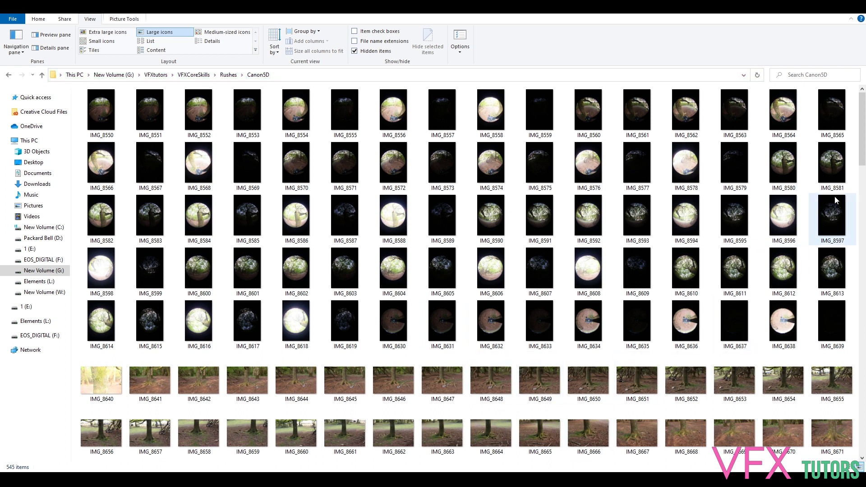
pyautogui.moveTo(864, 158); pyautogui.dragTo(864, 170)
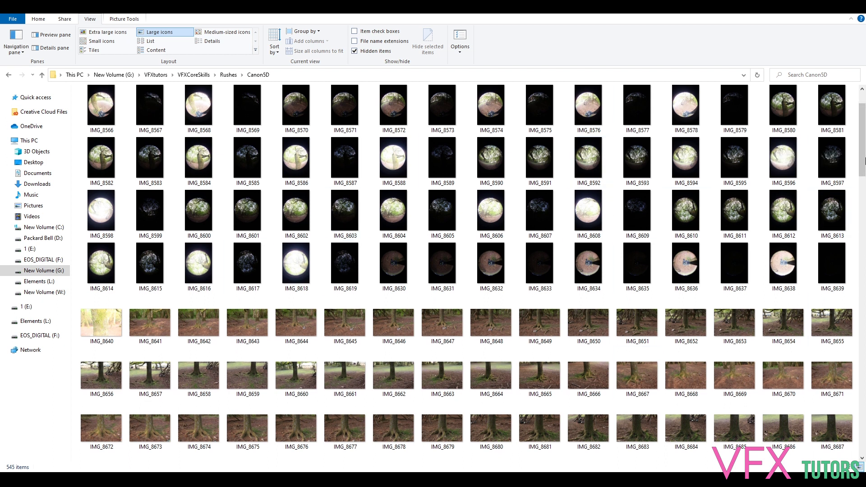
pyautogui.scroll(-3, 864, 166)
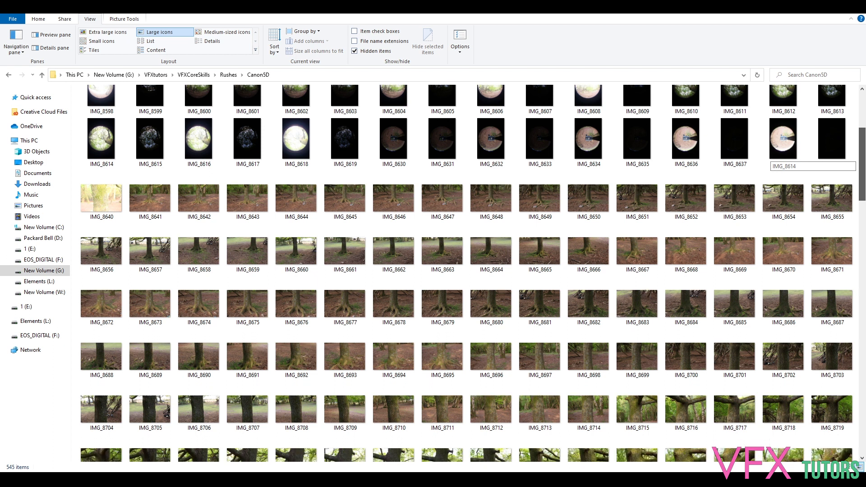
pyautogui.scroll(-1, 864, 166)
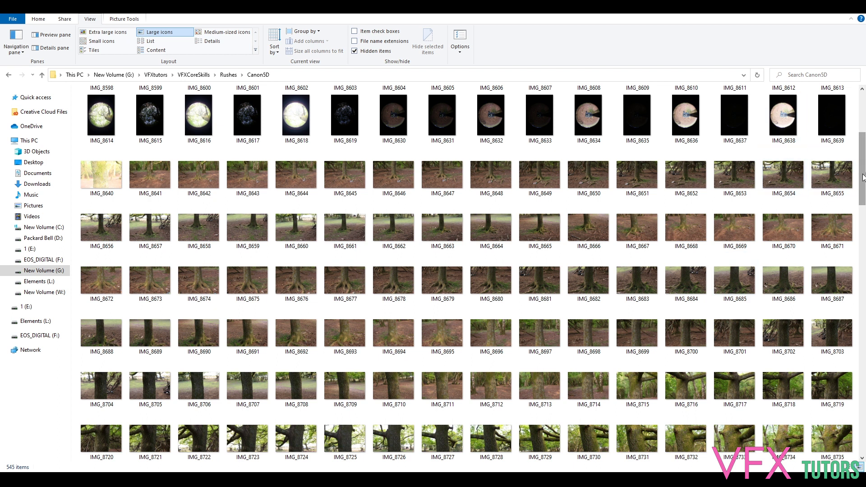
pyautogui.scroll(-1, 863, 177)
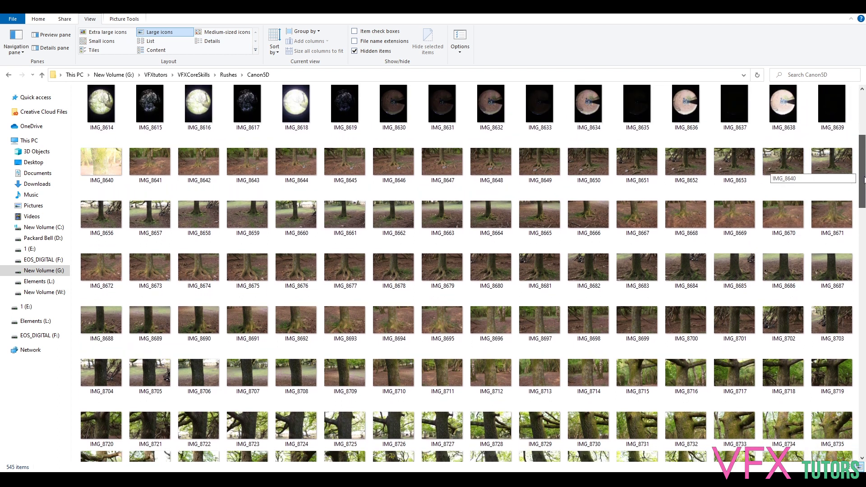
pyautogui.moveTo(864, 180); pyautogui.dragTo(863, 134)
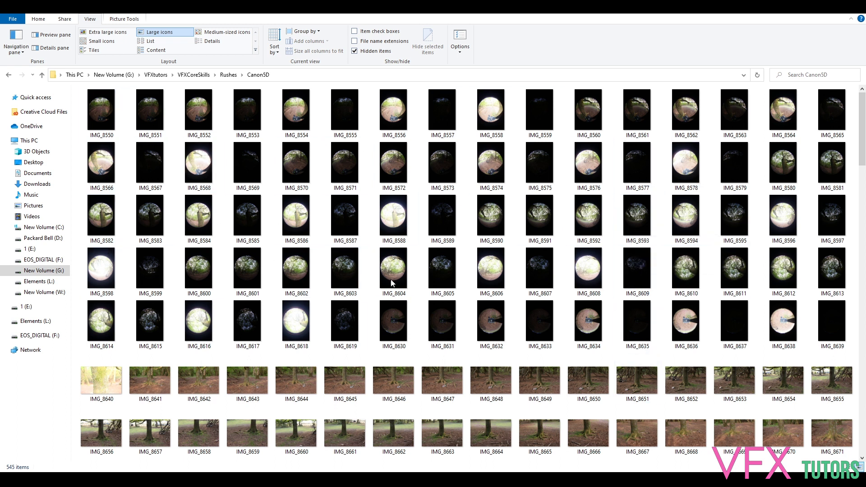
pyautogui.moveTo(634, 202)
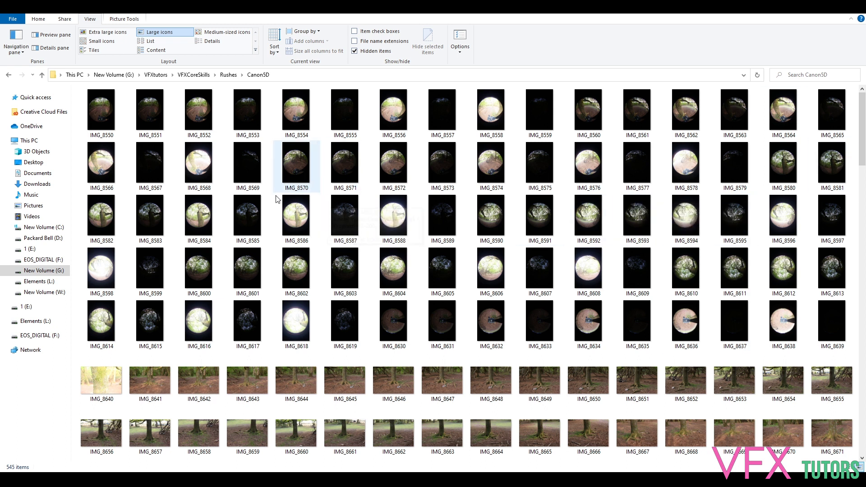
pyautogui.moveTo(862, 155)
pyautogui.mouseDown()
pyautogui.moveTo(862, 252)
pyautogui.moveTo(862, 157)
pyautogui.mouseUp()
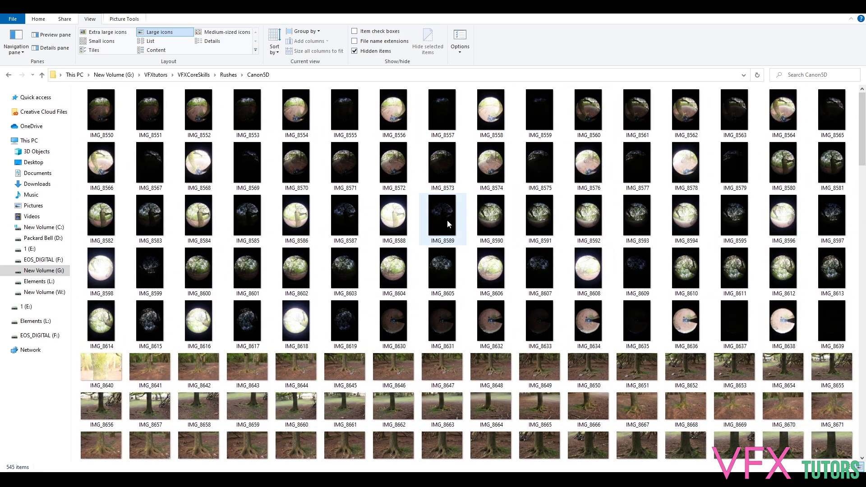
pyautogui.moveTo(486, 167)
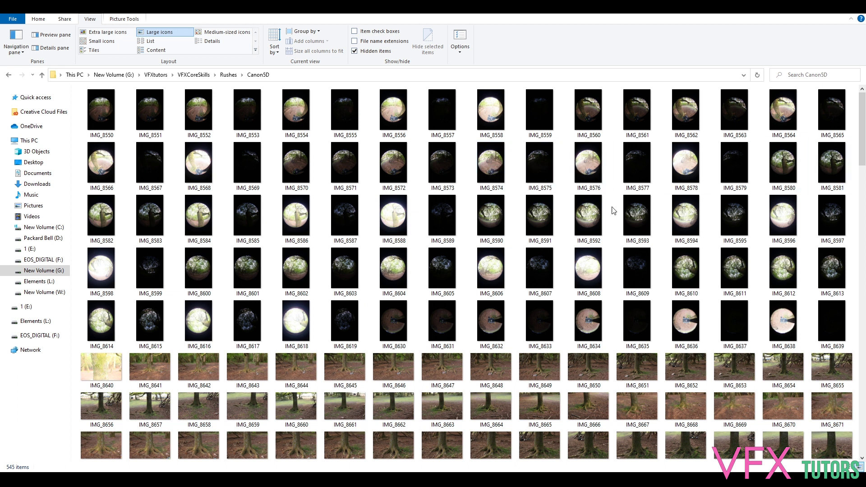
pyautogui.moveTo(862, 151); pyautogui.dragTo(863, 189)
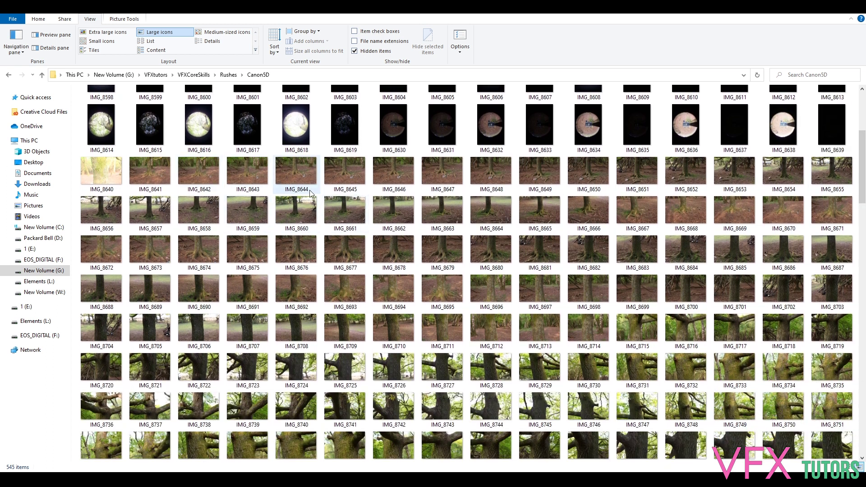
pyautogui.moveTo(862, 194); pyautogui.dragTo(863, 207)
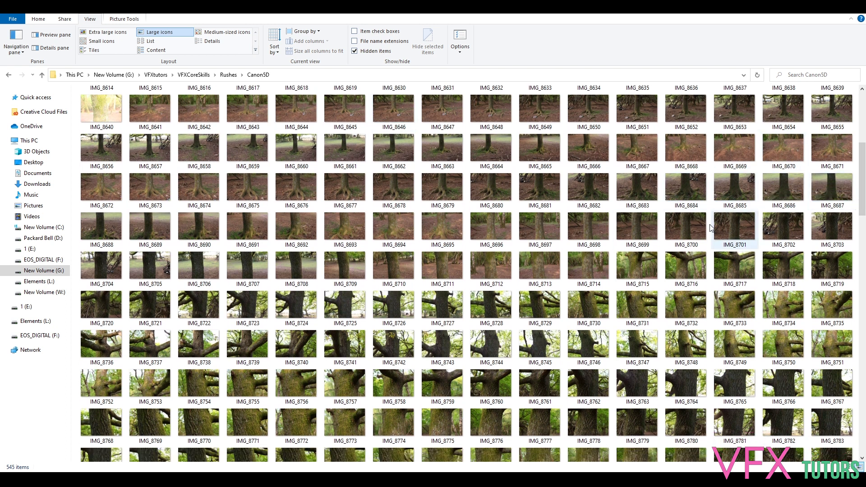
pyautogui.moveTo(863, 209); pyautogui.dragTo(863, 261)
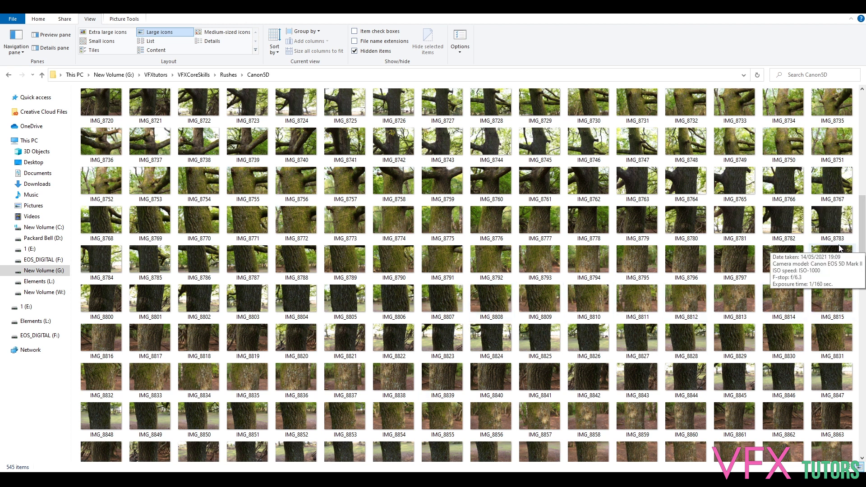
pyautogui.scroll(-1, 864, 252)
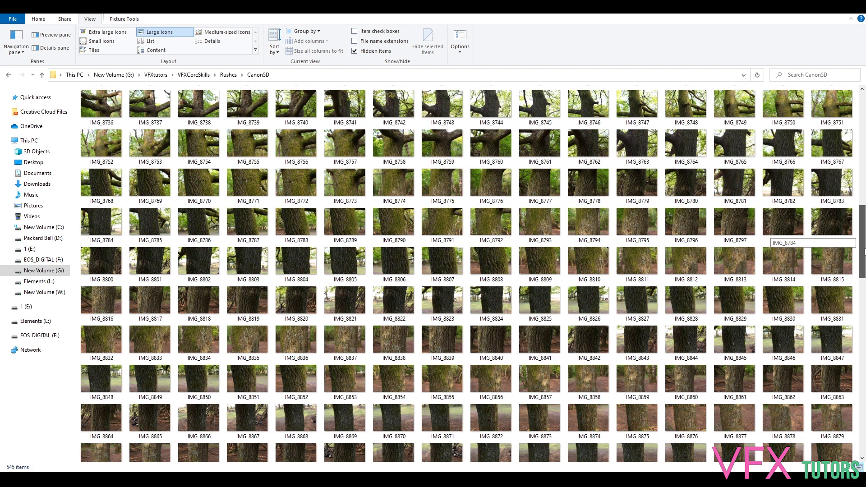
pyautogui.scroll(-1, 864, 252)
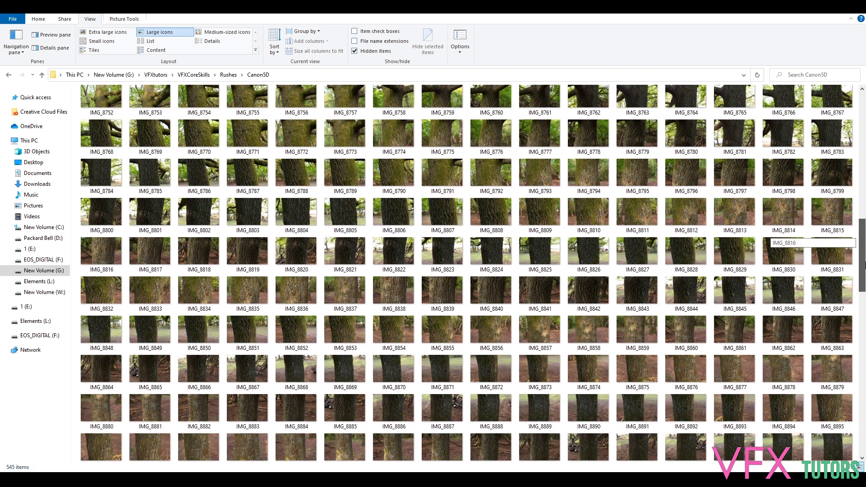
pyautogui.scroll(-1, 864, 265)
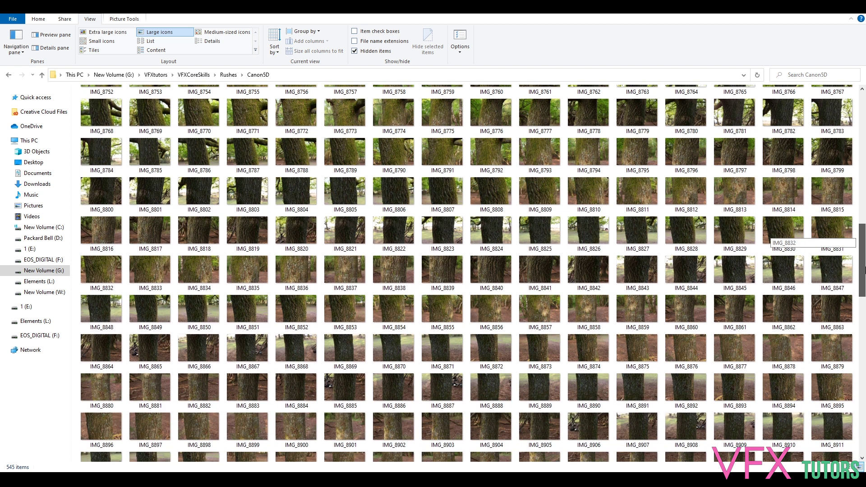
pyautogui.moveTo(864, 270); pyautogui.dragTo(857, 238)
pyautogui.moveTo(861, 197); pyautogui.dragTo(854, 183)
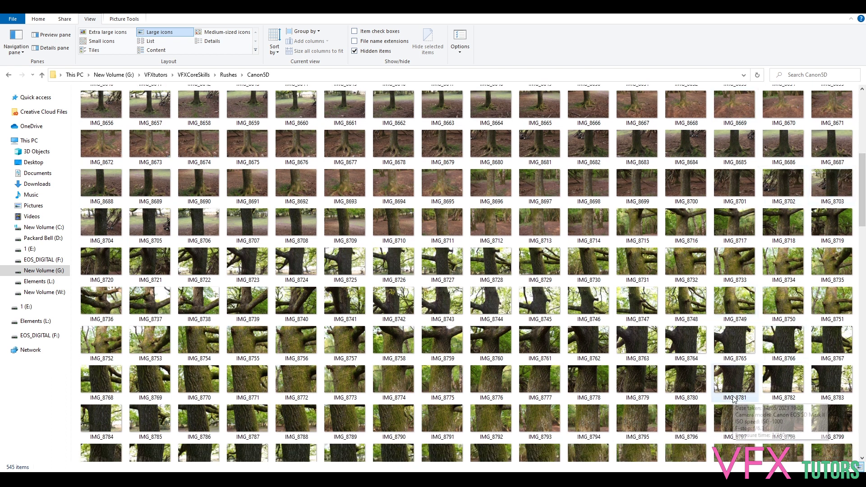
pyautogui.moveTo(796, 393)
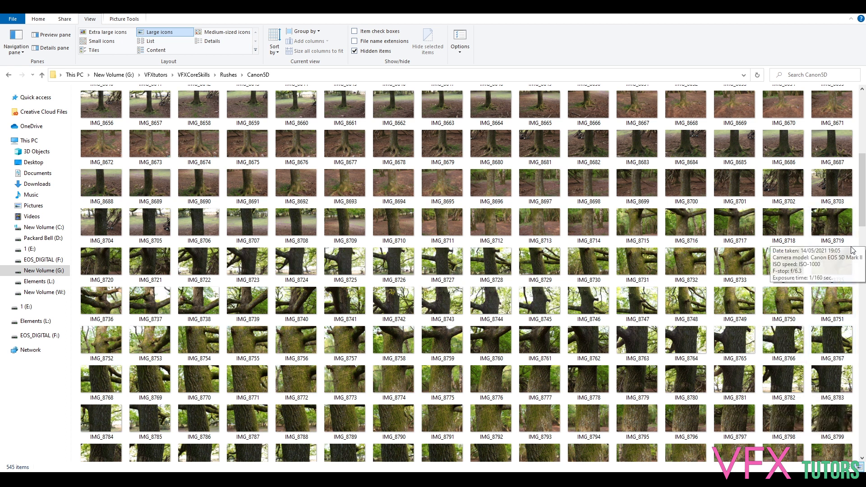
pyautogui.moveTo(862, 218); pyautogui.dragTo(864, 261)
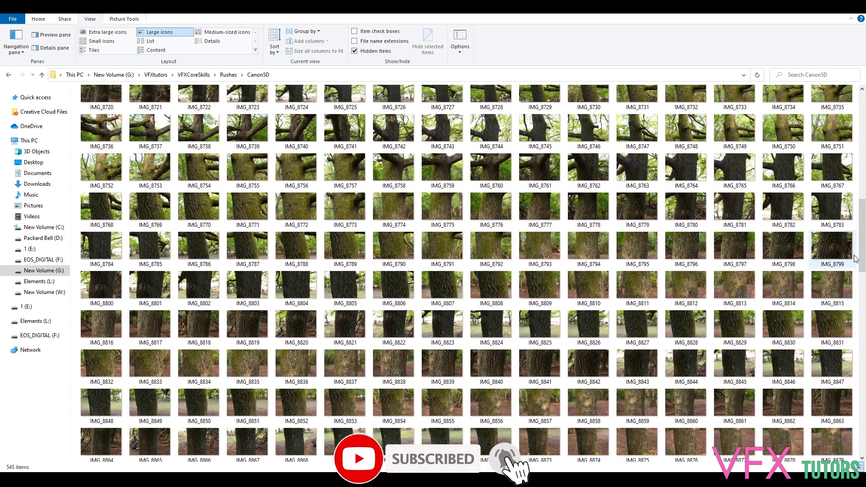
pyautogui.scroll(-1, 789, 253)
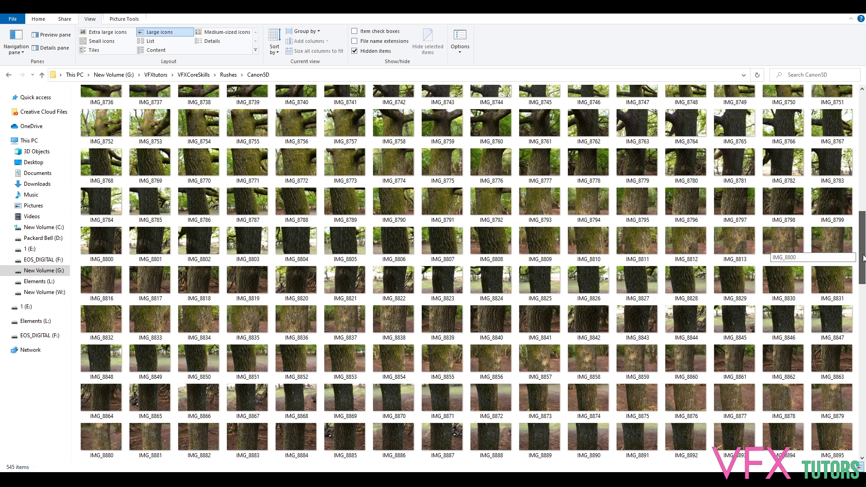
pyautogui.scroll(-1, 863, 256)
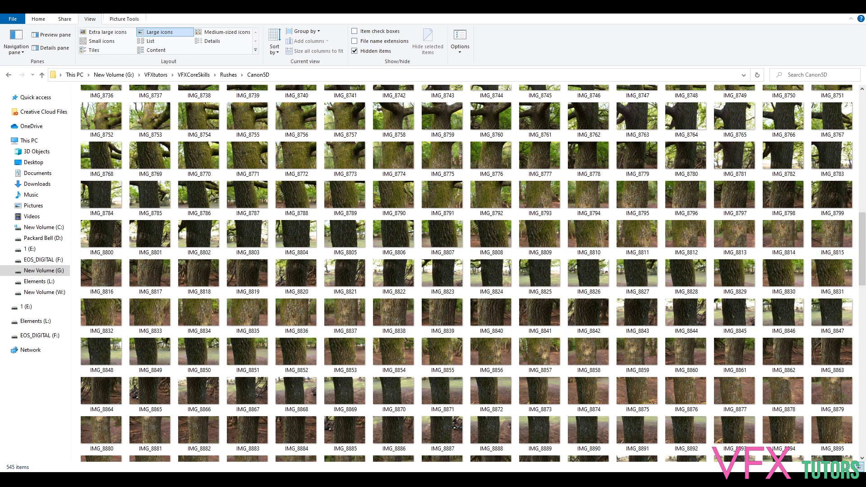
pyautogui.moveTo(862, 267); pyautogui.dragTo(862, 288)
pyautogui.scroll(10, 589, 157)
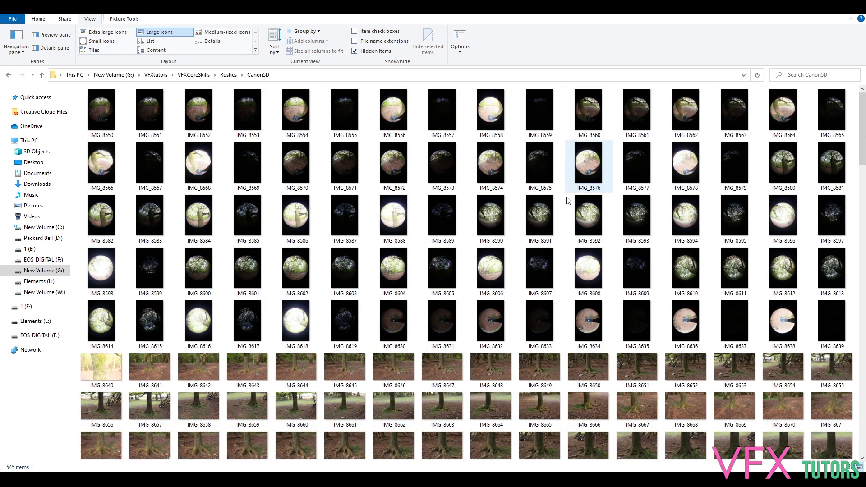
pyautogui.scroll(-3, 492, 219)
pyautogui.scroll(-3, 508, 247)
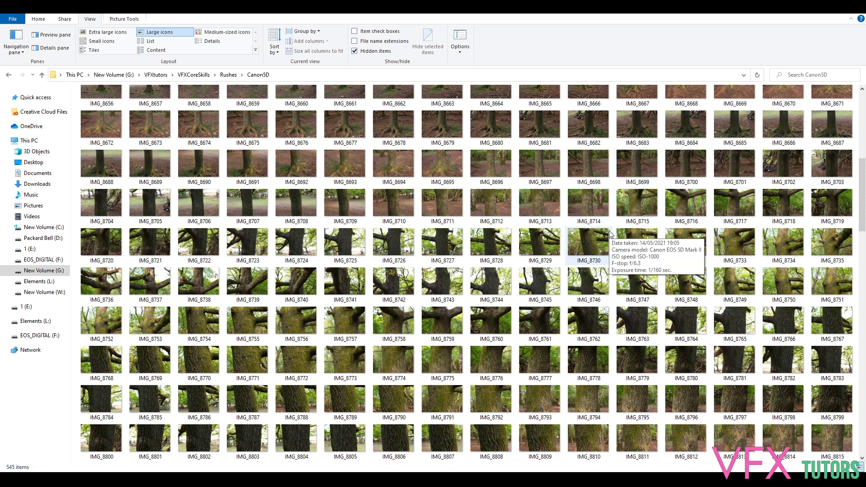
pyautogui.scroll(-3, 609, 231)
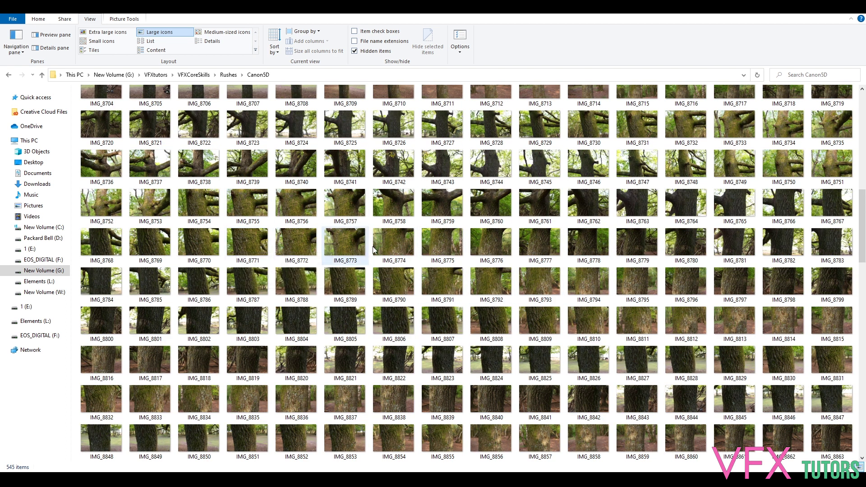
pyautogui.scroll(-6, 625, 279)
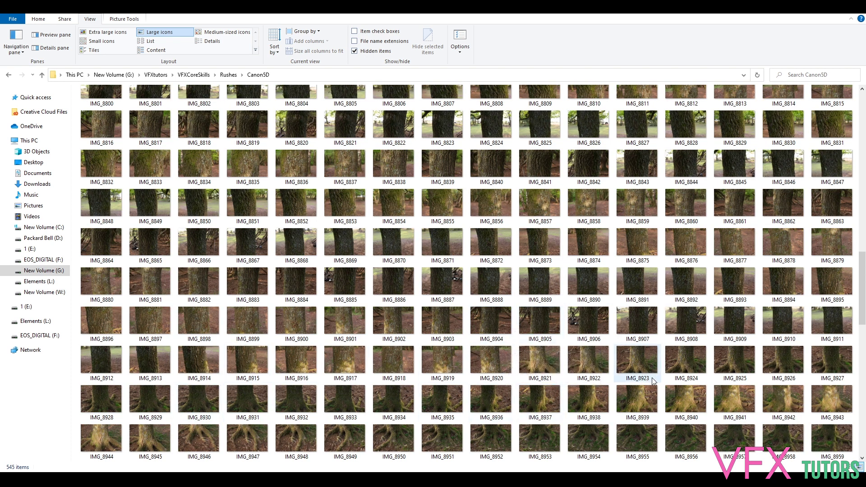
pyautogui.scroll(-5, 405, 329)
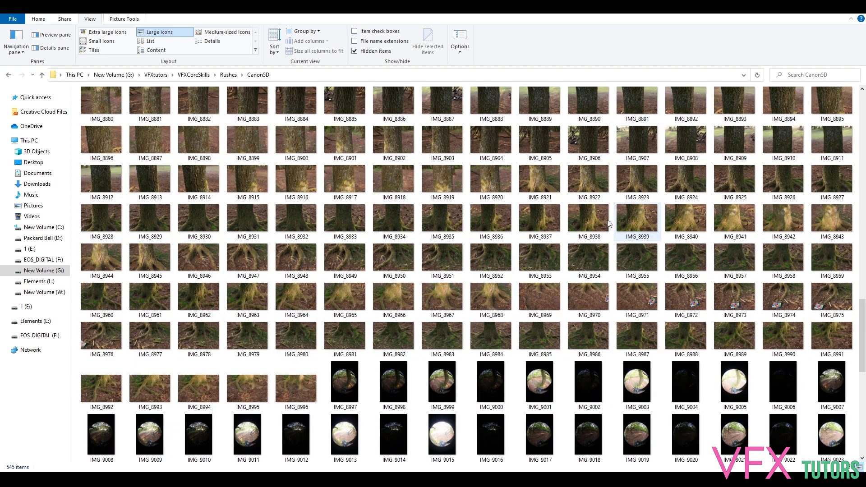
pyautogui.moveTo(734, 310)
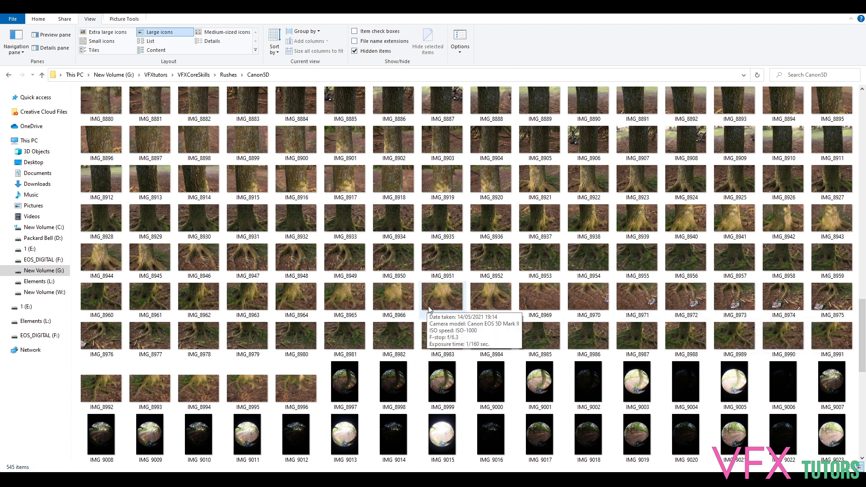
pyautogui.scroll(-3, 360, 369)
pyautogui.scroll(-3, 360, 368)
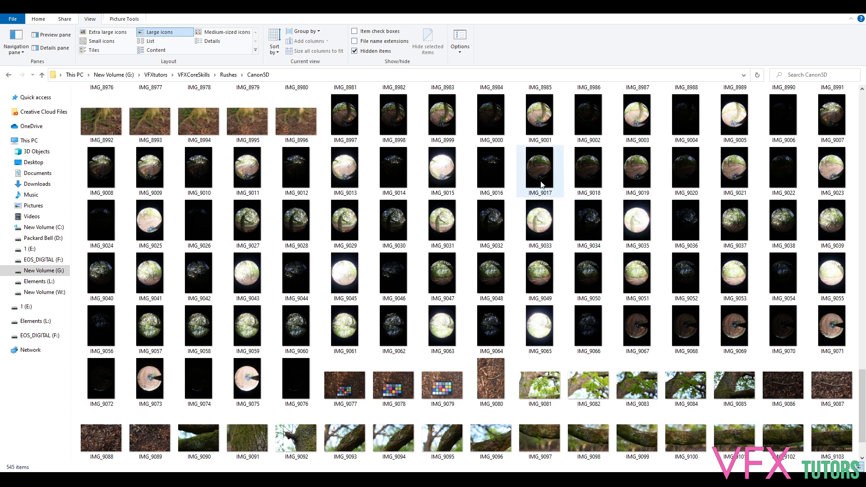
pyautogui.scroll(20, 500, 191)
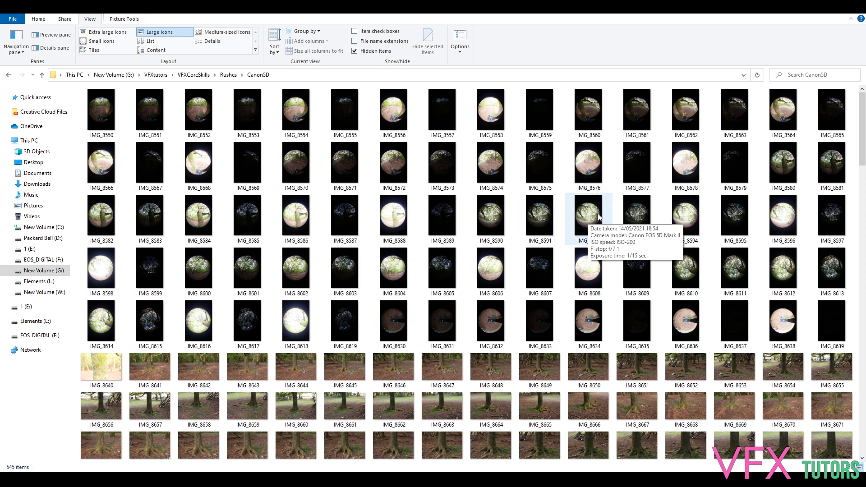
pyautogui.scroll(-10, 603, 219)
pyautogui.scroll(10, 603, 212)
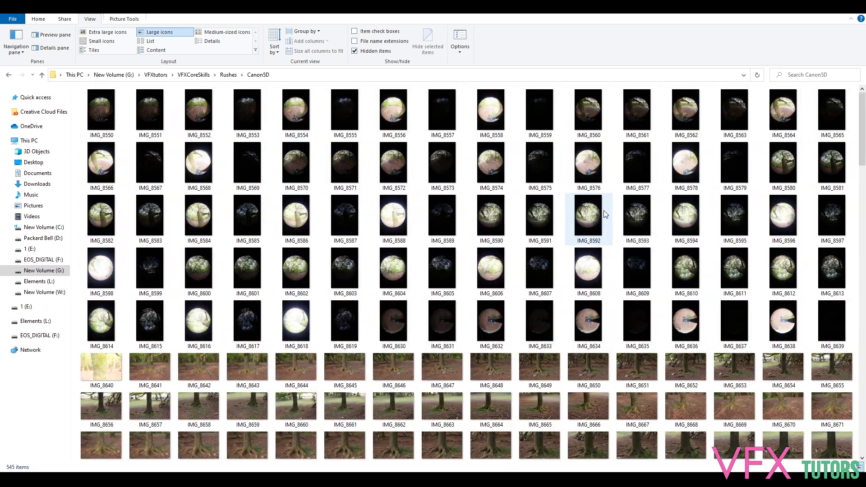
pyautogui.scroll(-5, 538, 229)
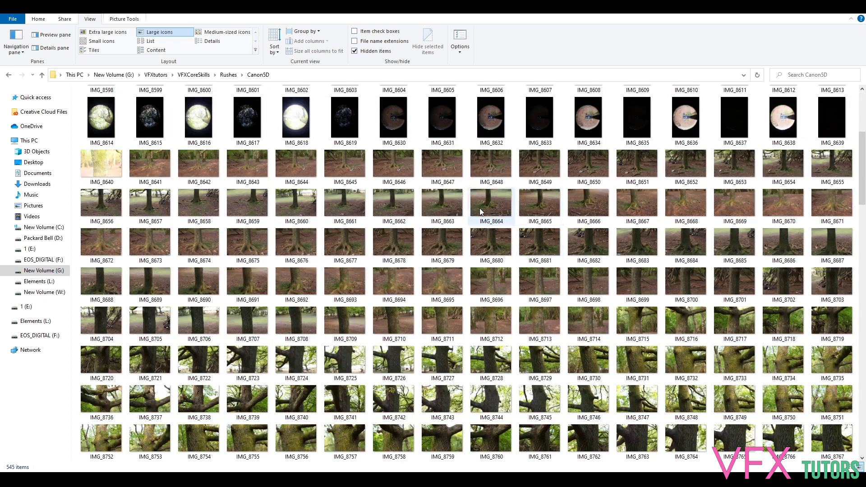
pyautogui.scroll(-8, 540, 228)
pyautogui.scroll(-10, 540, 228)
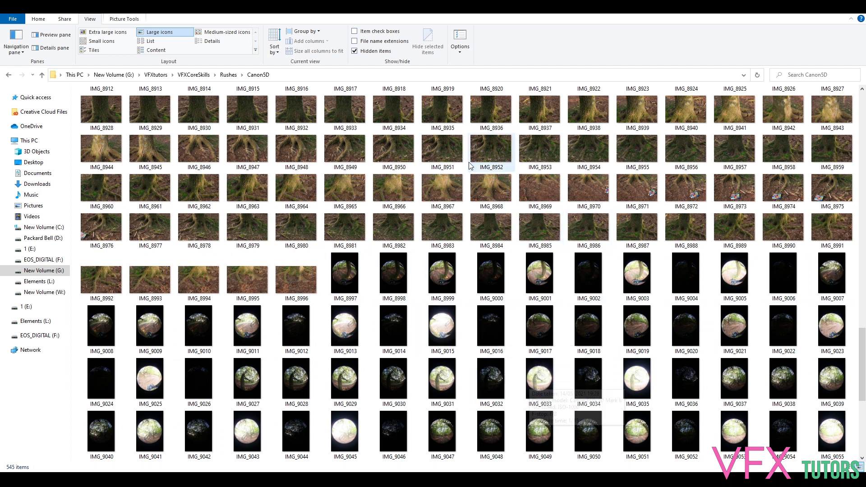
pyautogui.scroll(5, 469, 161)
pyautogui.scroll(-10, 511, 226)
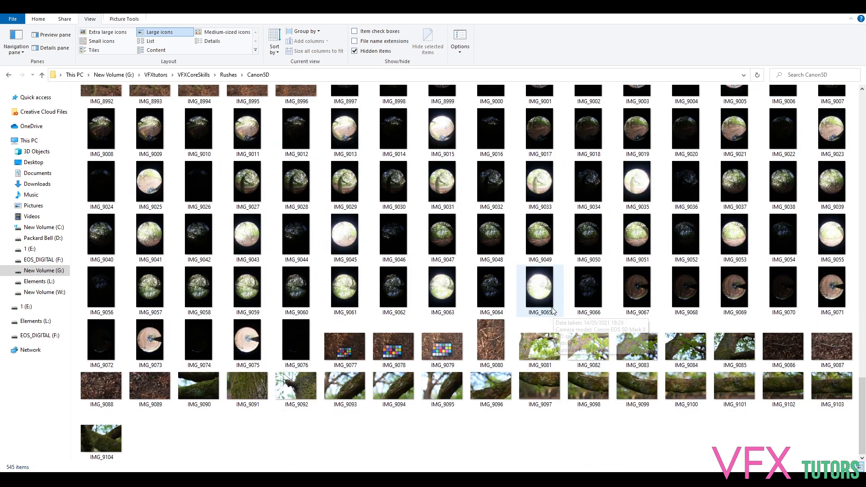
pyautogui.scroll(15, 541, 297)
pyautogui.scroll(-10, 496, 288)
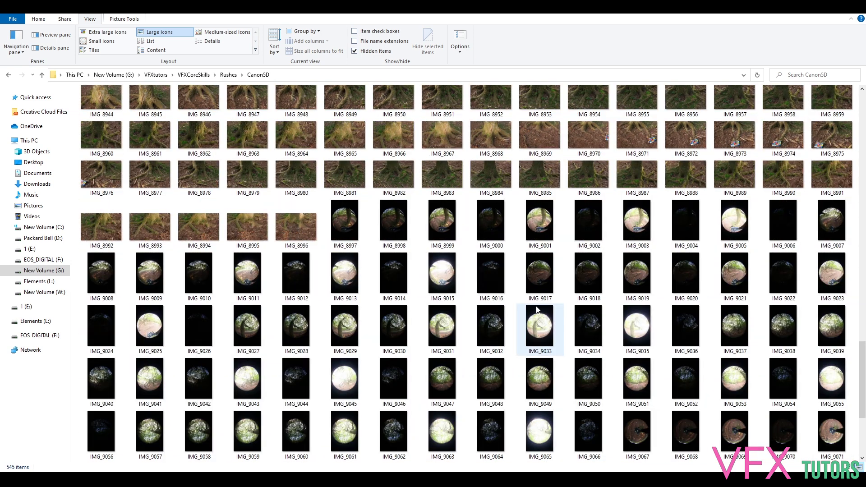
pyautogui.scroll(-4, 407, 252)
pyautogui.scroll(6, 412, 267)
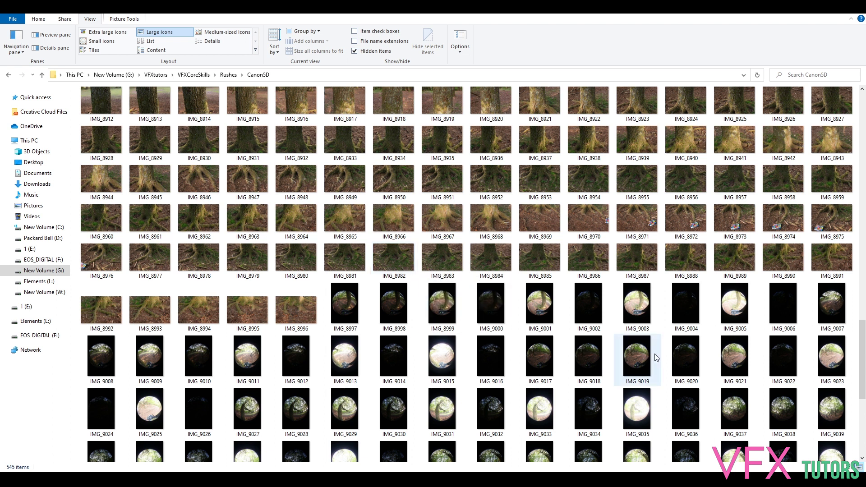
pyautogui.scroll(-3, 744, 353)
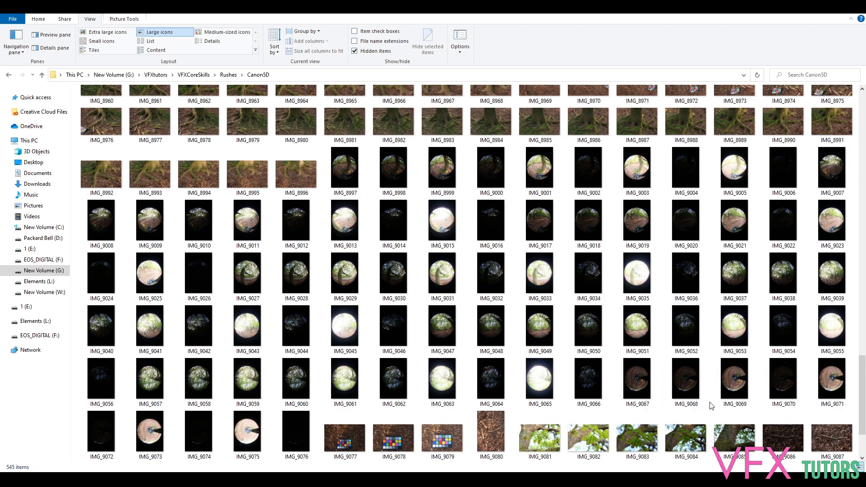
pyautogui.scroll(-2, 668, 361)
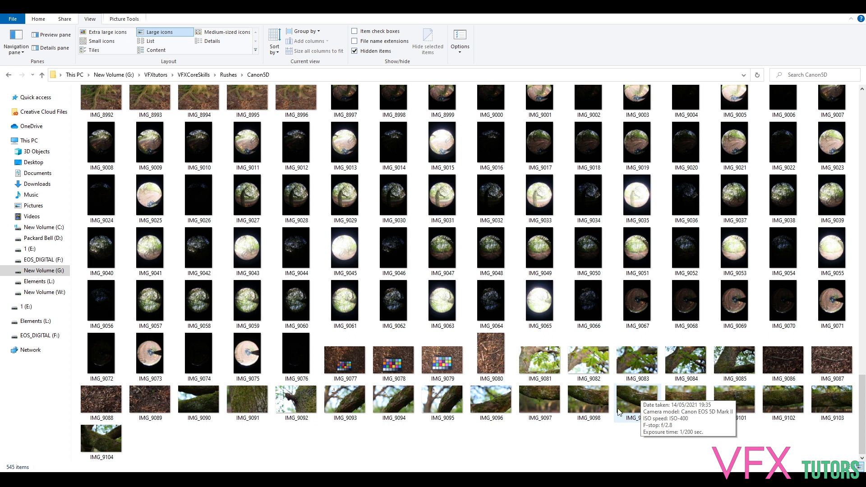
pyautogui.moveTo(680, 400)
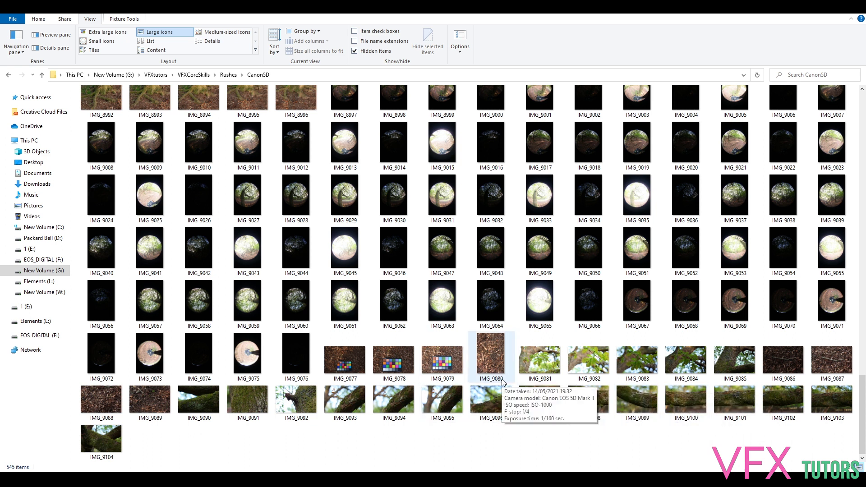
pyautogui.moveTo(538, 323)
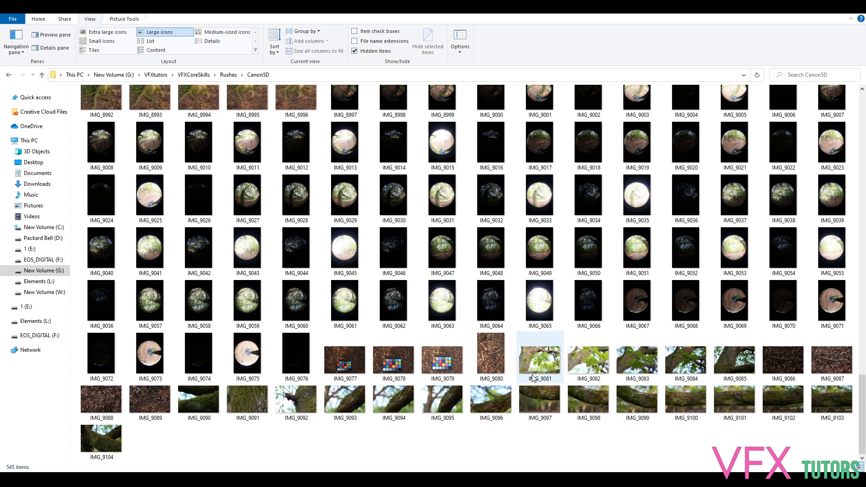
pyautogui.scroll(15, 623, 306)
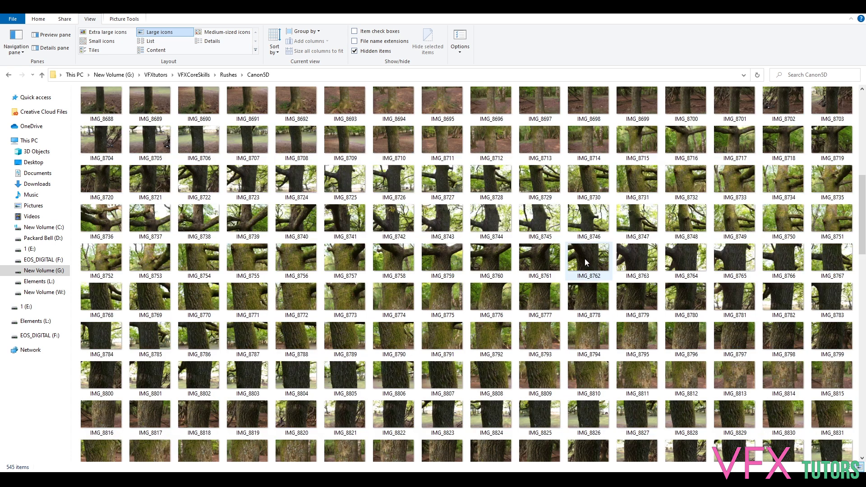
# - Move up via Rushes to VFXCoreSkills and select the 17.7 GB Rushes folder there
pyautogui.click(229, 75)
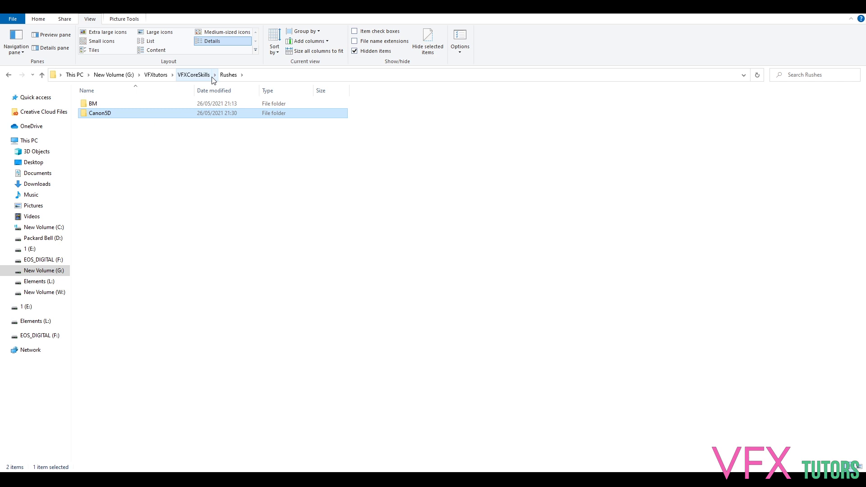
pyautogui.moveTo(177, 117)
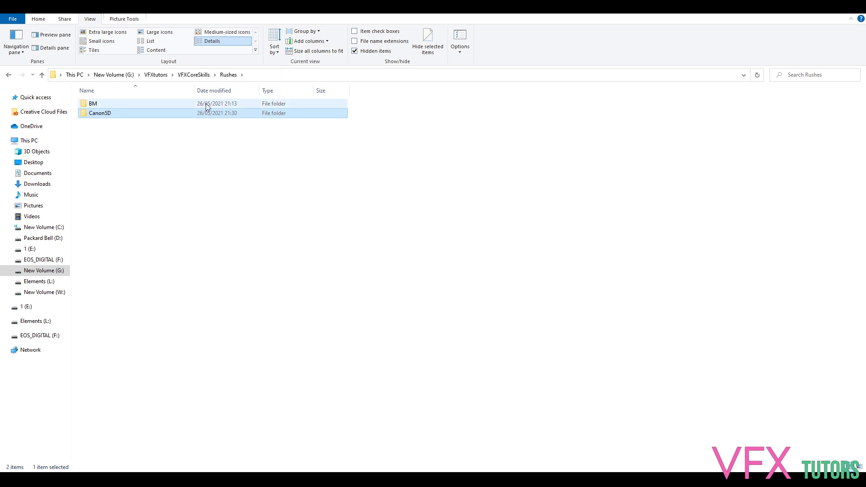
pyautogui.click(193, 74)
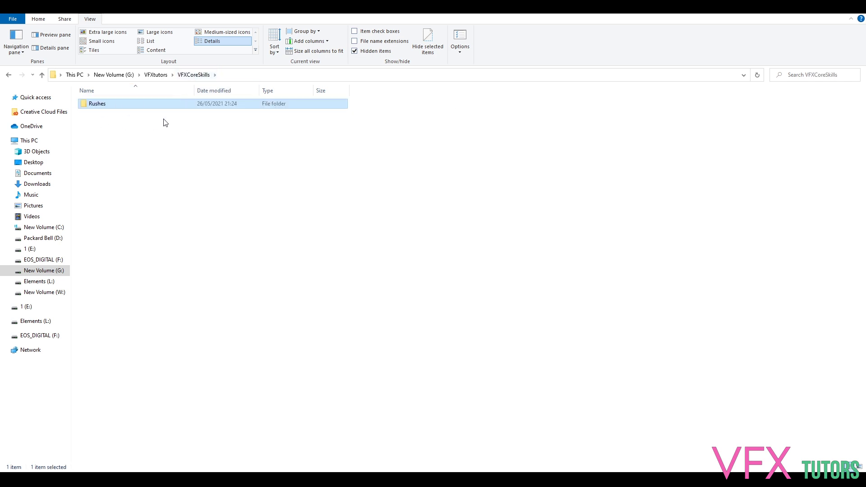
pyautogui.click(171, 141)
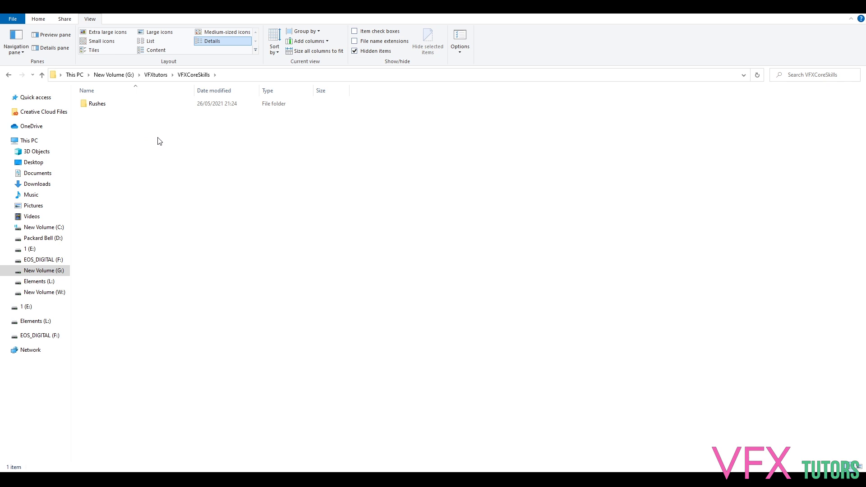
pyautogui.click(93, 104)
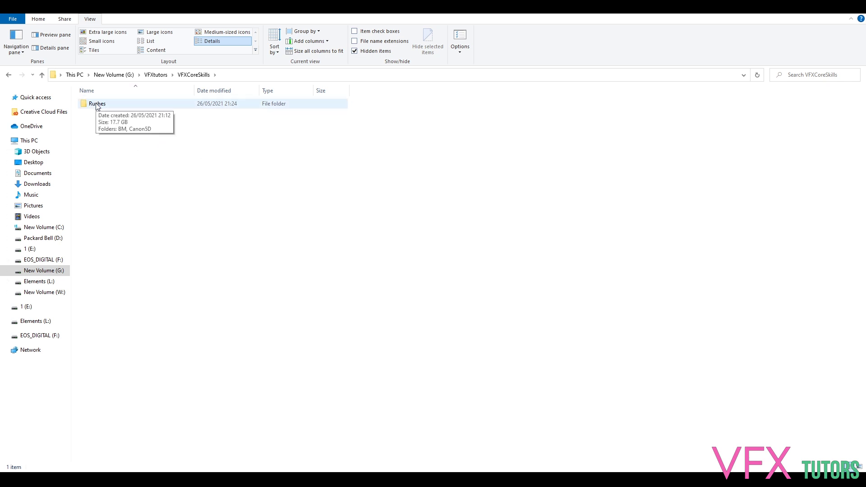
# - Create a new folder in VFXCoreSkills and rename it, mistyped as 'Ol'
pyautogui.rightClick(133, 143)
pyautogui.moveTo(106, 246)
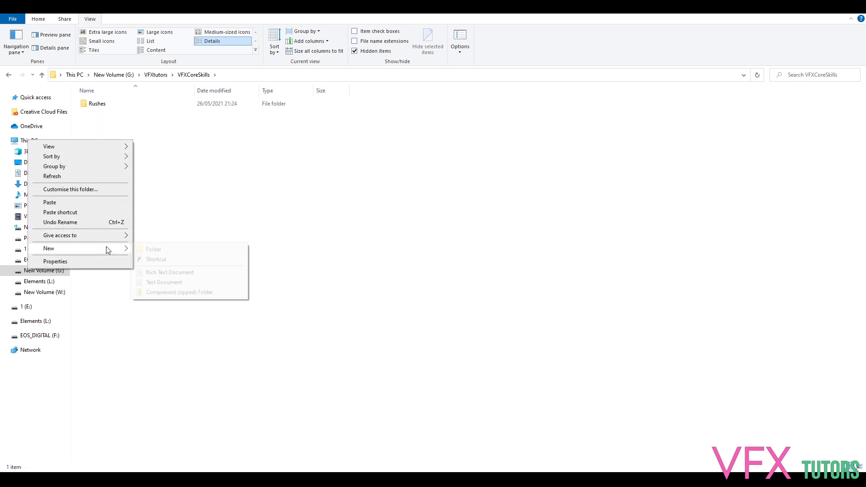
pyautogui.click(179, 252)
pyautogui.click(139, 155)
pyautogui.click(120, 105)
pyautogui.rightClick(122, 106)
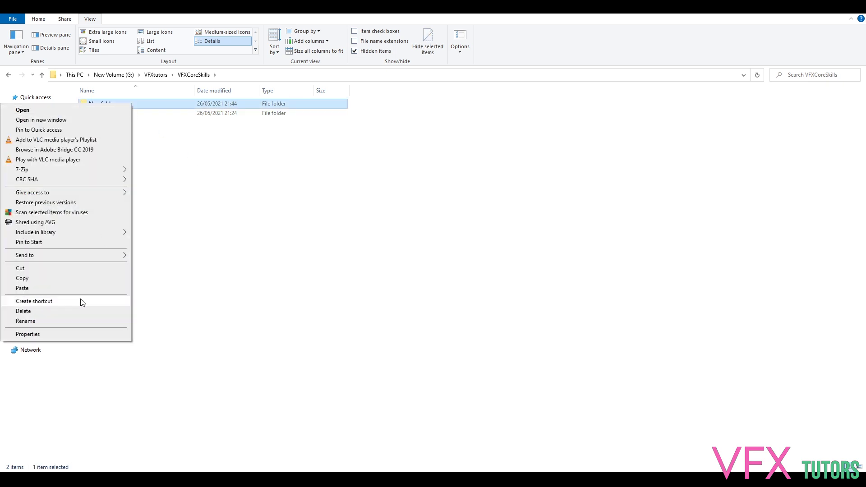
pyautogui.click(91, 319)
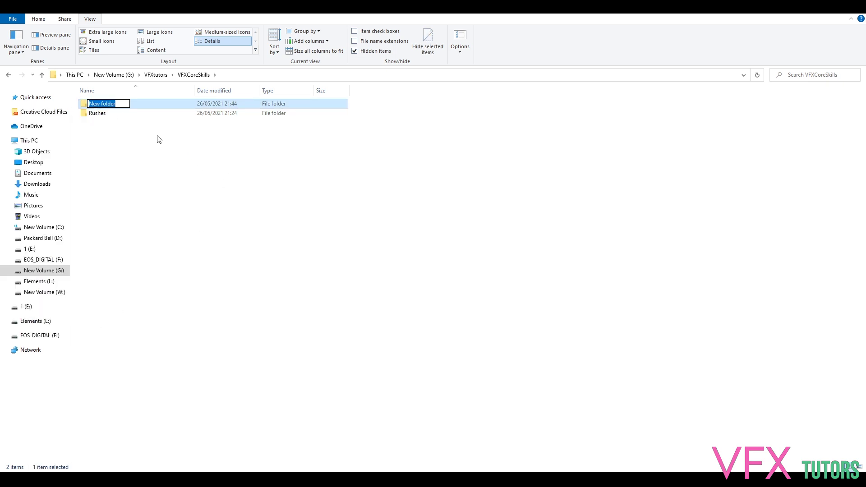
pyautogui.write('Ol')
pyautogui.press('Return')
# - Correct the folder name to IO and open the empty IO folder
pyautogui.rightClick(103, 104)
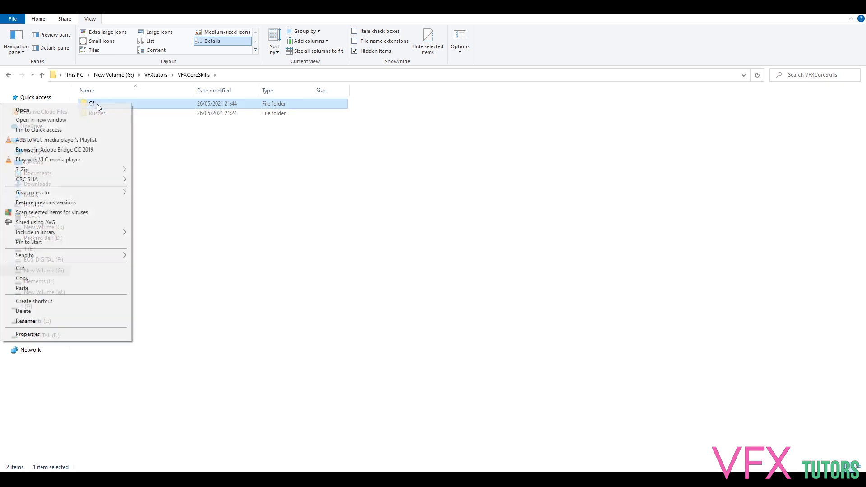
pyautogui.click(96, 322)
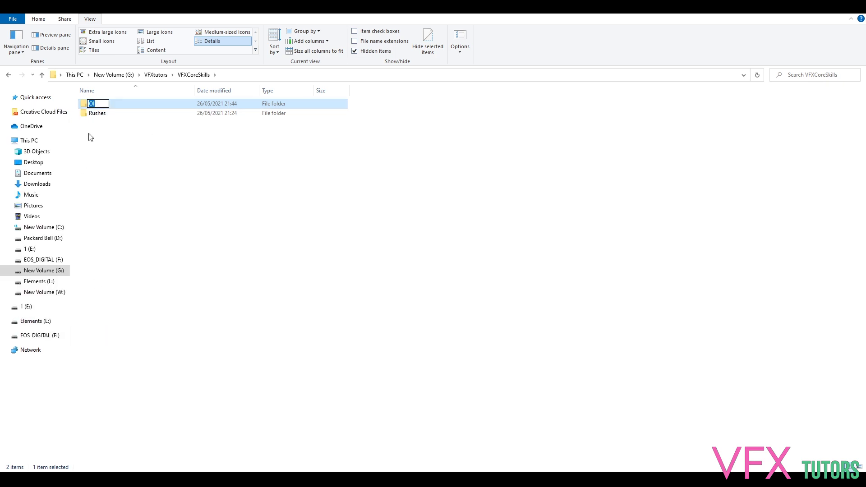
pyautogui.write('IO')
pyautogui.press('Return')
pyautogui.doubleClick(92, 103)
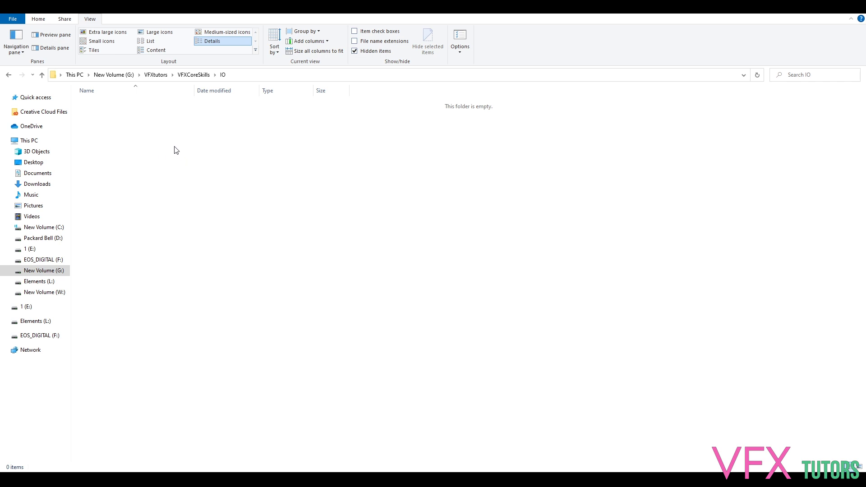
# - Create a folder named Birdbox inside IO and open it
pyautogui.rightClick(156, 136)
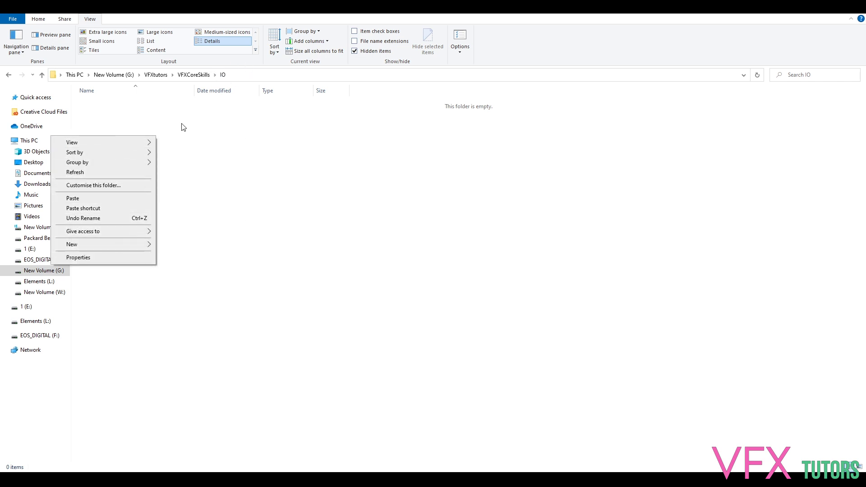
pyautogui.moveTo(117, 244)
pyautogui.click(176, 245)
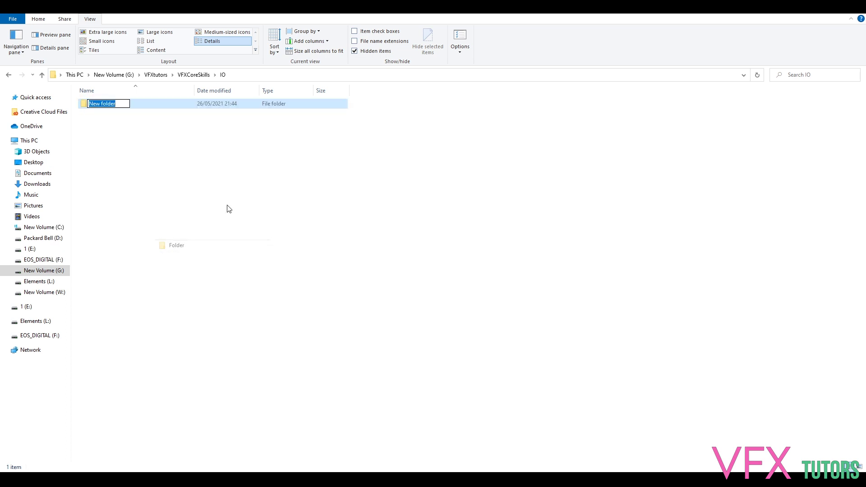
pyautogui.write('B')
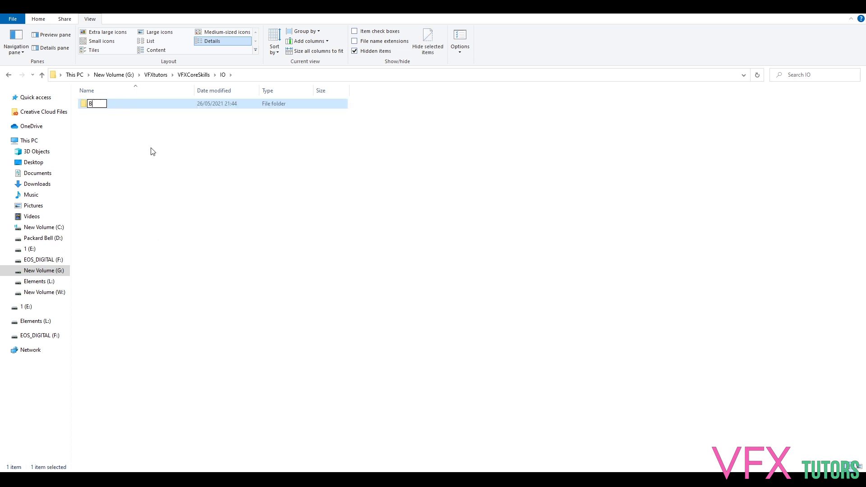
pyautogui.write('irdbox')
pyautogui.press('Return')
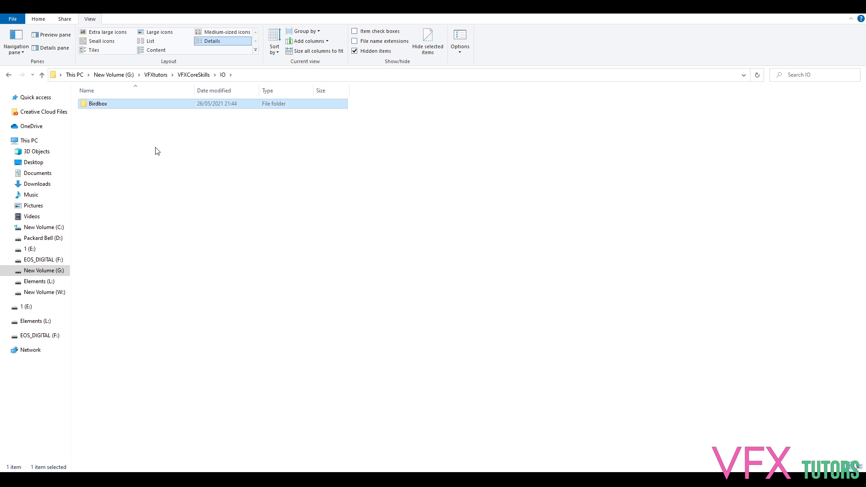
pyautogui.doubleClick(99, 105)
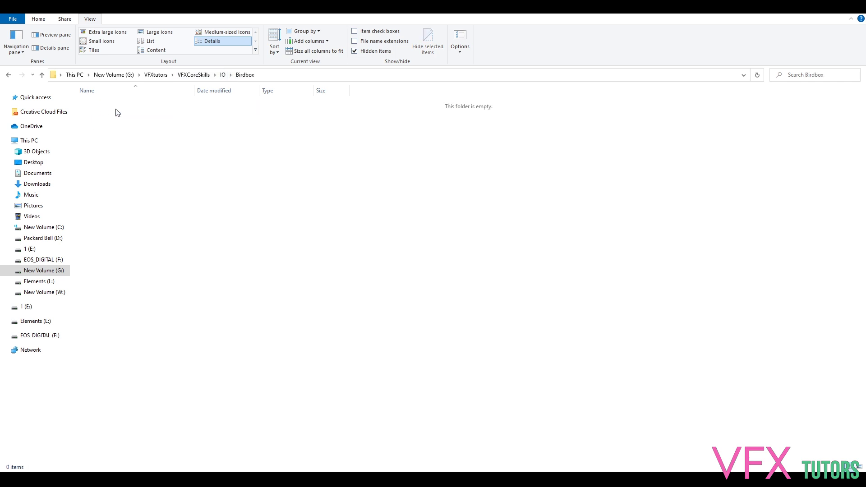
# - Create a new folder named Elements inside Birdbox
pyautogui.rightClick(136, 127)
pyautogui.moveTo(121, 235)
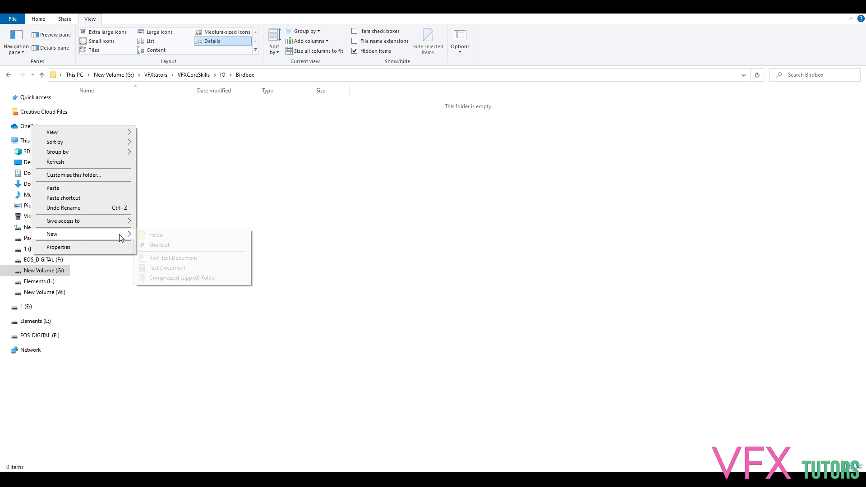
pyautogui.click(165, 234)
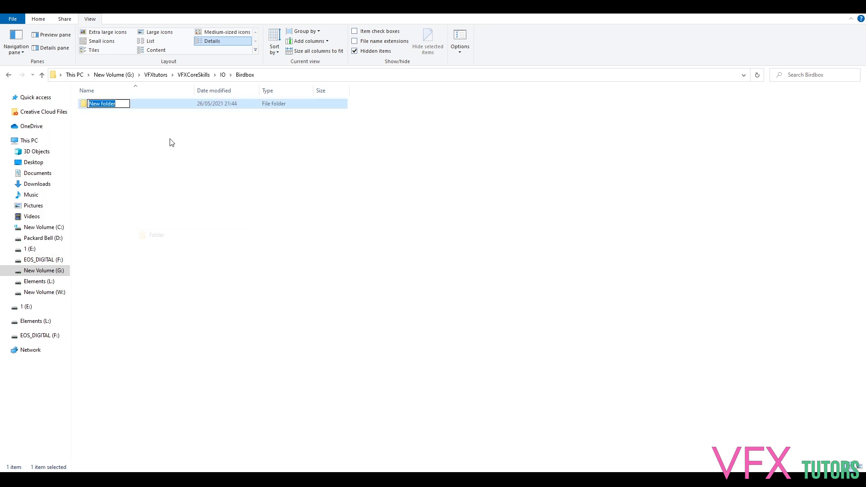
pyautogui.write('Elements')
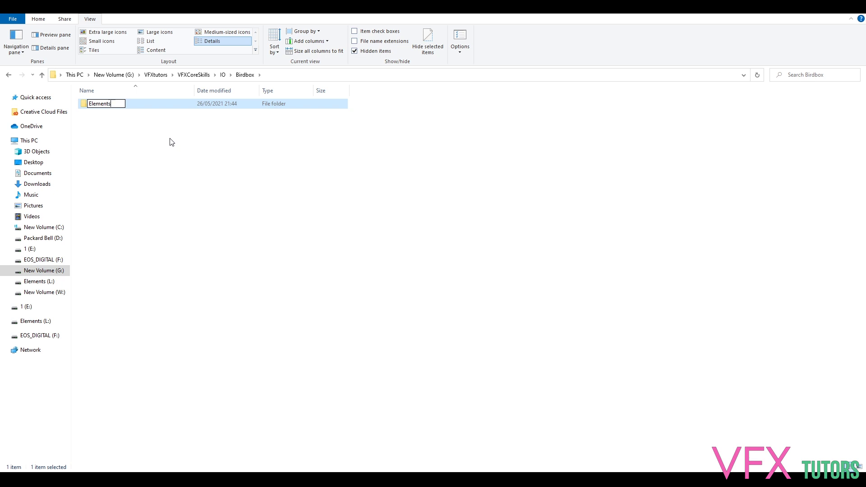
pyautogui.press('Return')
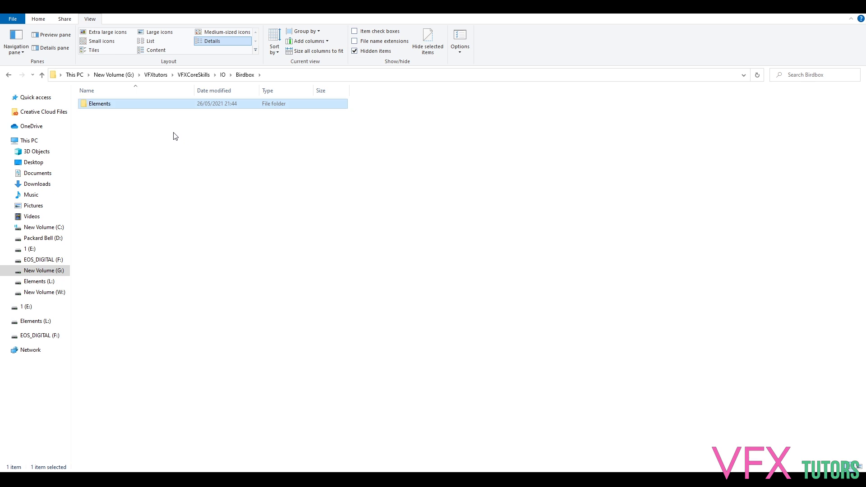
# - Add a second folder named Onset beside Elements and open it
pyautogui.rightClick(116, 129)
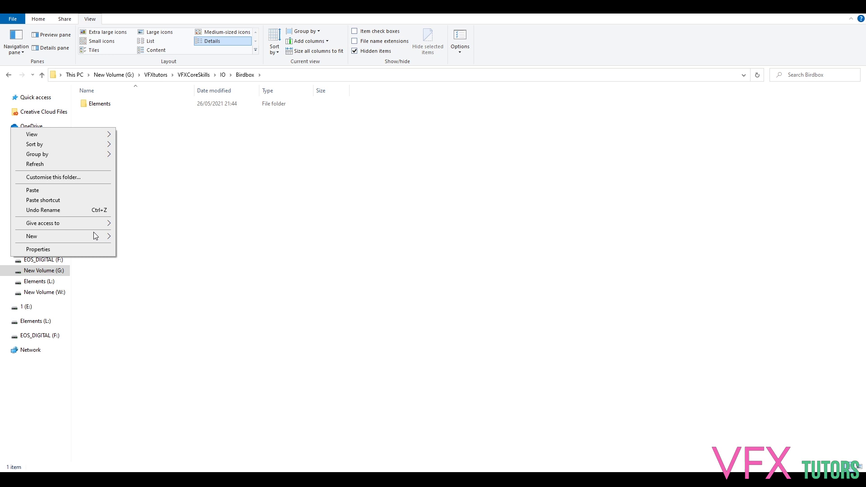
pyautogui.moveTo(99, 236)
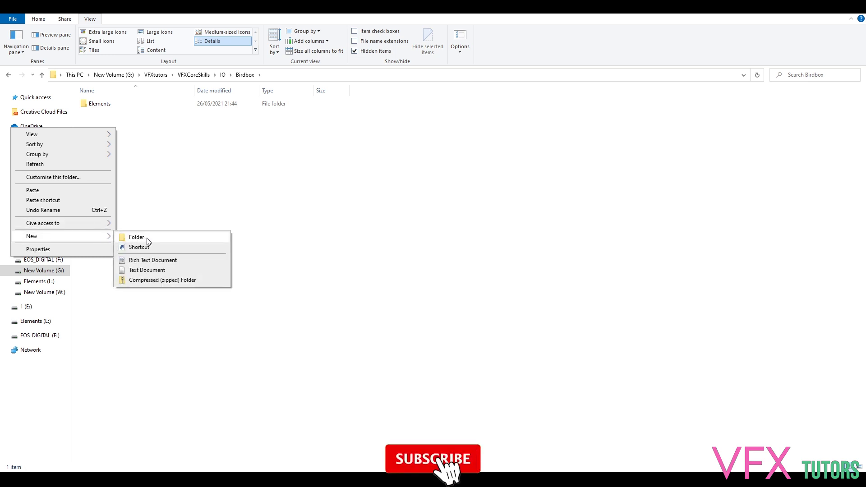
pyautogui.click(136, 237)
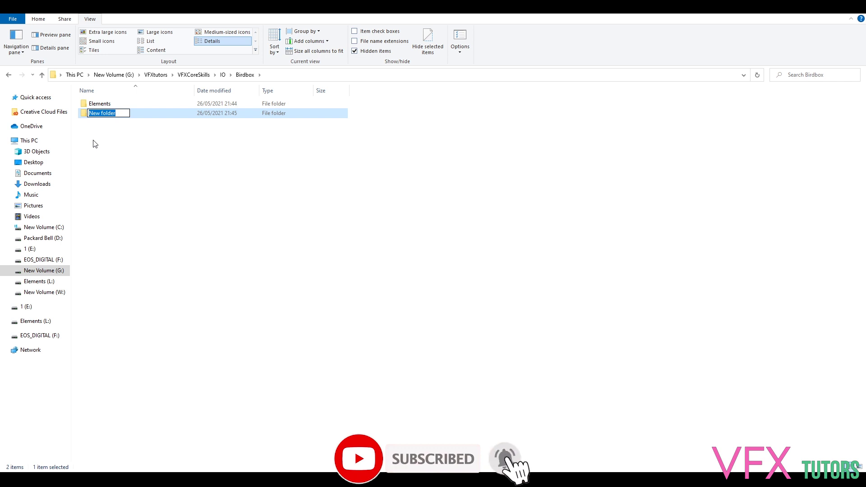
pyautogui.write('Onset')
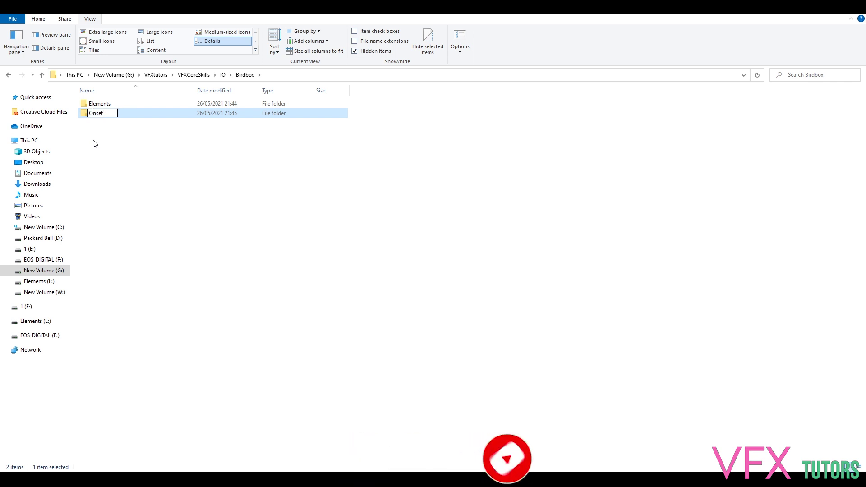
pyautogui.press('Return')
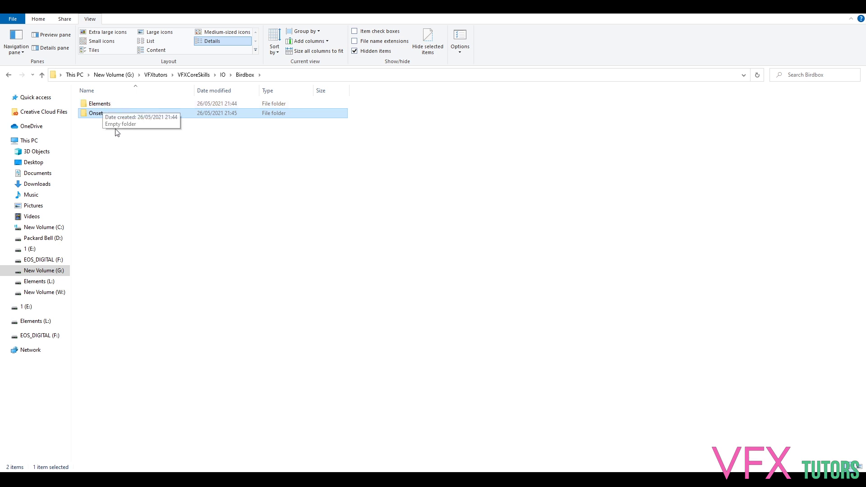
pyautogui.doubleClick(100, 115)
# - Create folders named Lighting and Photgrammetry inside Onset
pyautogui.rightClick(127, 126)
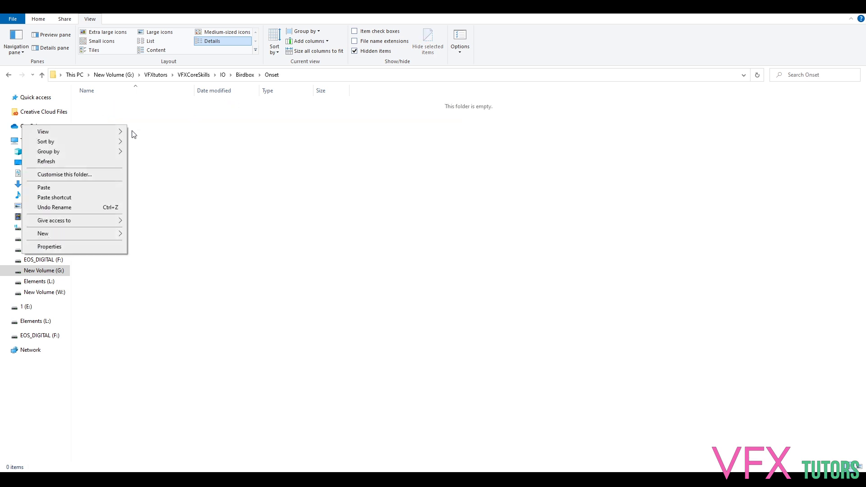
pyautogui.moveTo(113, 237)
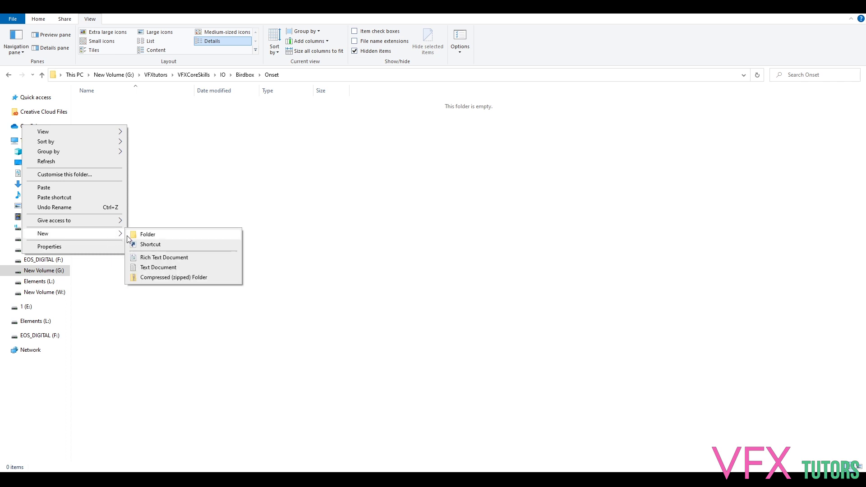
pyautogui.click(148, 235)
pyautogui.write('Lighting')
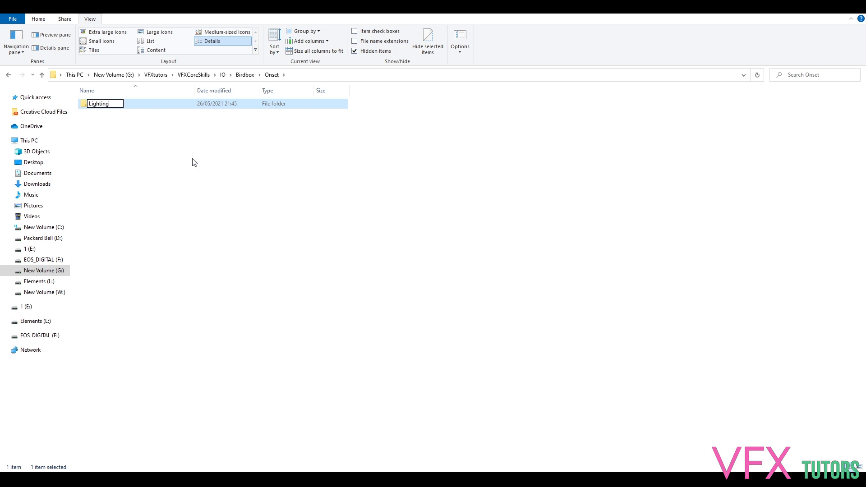
pyautogui.rightClick(141, 136)
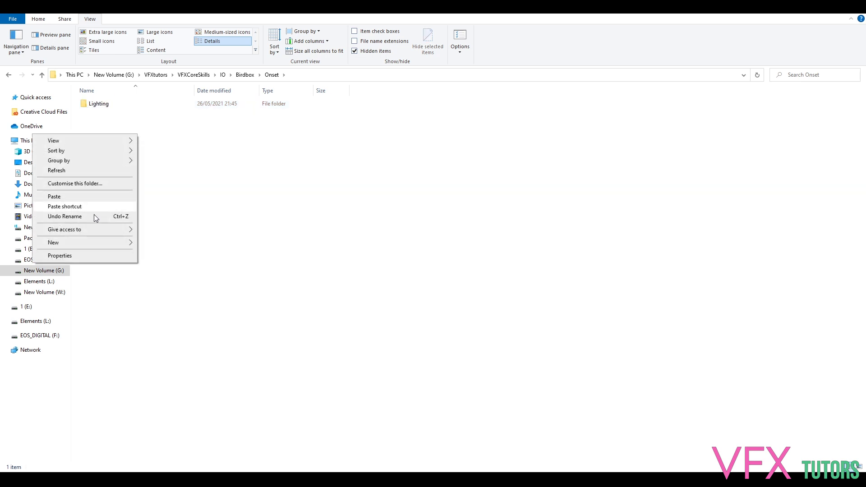
pyautogui.click(149, 239)
pyautogui.write('Photgrammetry')
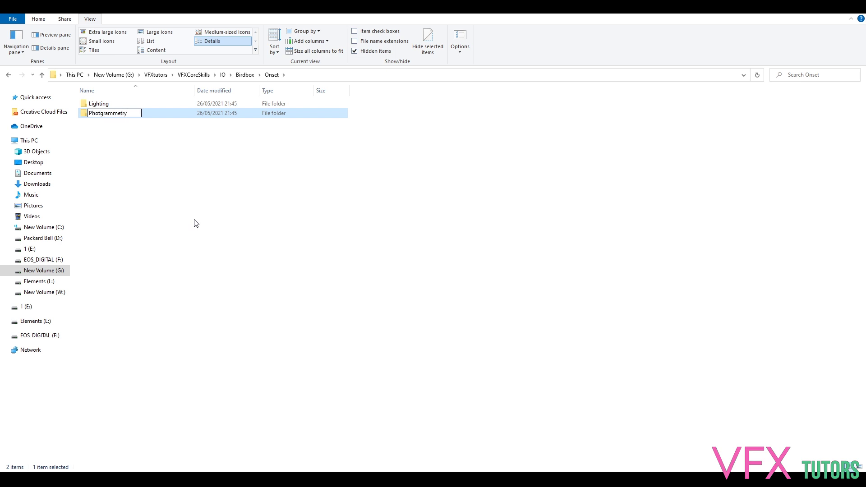
pyautogui.press('Return')
# - Add a third folder named Ref and check the three new folders
pyautogui.rightClick(144, 171)
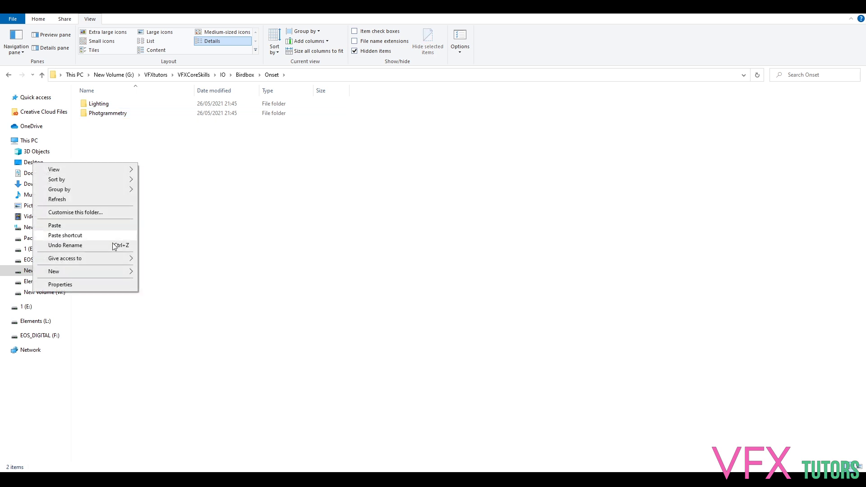
pyautogui.moveTo(123, 278)
pyautogui.click(158, 273)
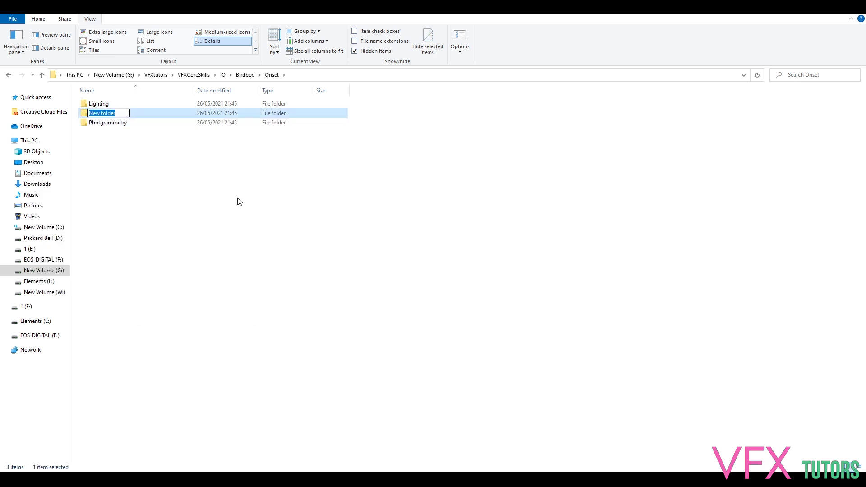
pyautogui.write('Ref')
pyautogui.press('Return')
pyautogui.click(110, 107)
pyautogui.click(111, 114)
pyautogui.click(108, 123)
pyautogui.click(106, 107)
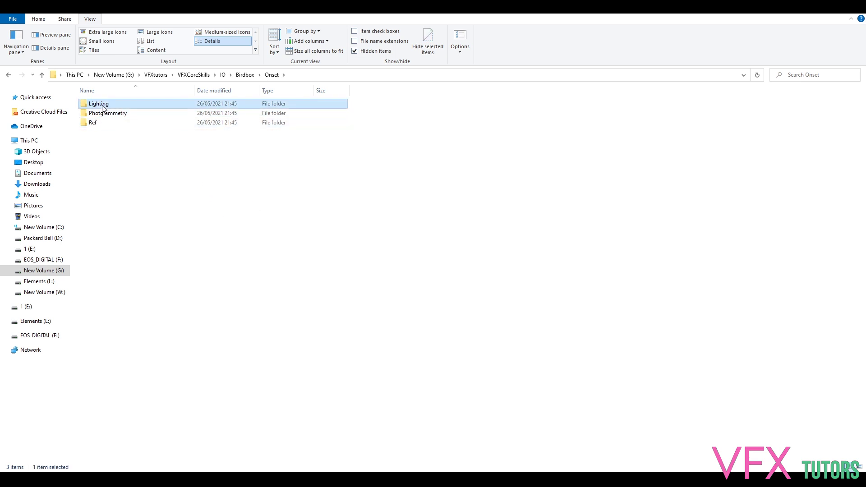
# - Open Lighting and create a folder named HDRI inside it
pyautogui.doubleClick(109, 105)
pyautogui.rightClick(140, 135)
pyautogui.moveTo(112, 243)
pyautogui.click(157, 239)
pyautogui.write('HDRI')
pyautogui.press('Return')
# - Add a LightRef folder beside HDRI, then return to Onset
pyautogui.rightClick(172, 145)
pyautogui.moveTo(145, 252)
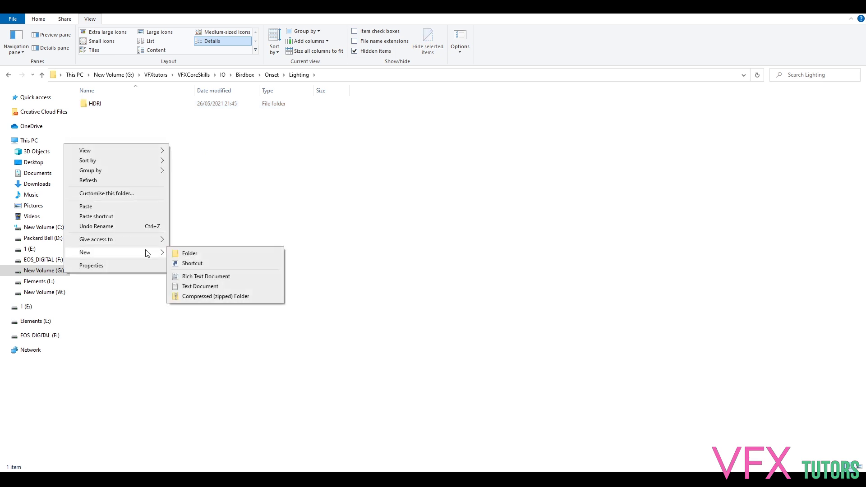
pyautogui.click(212, 255)
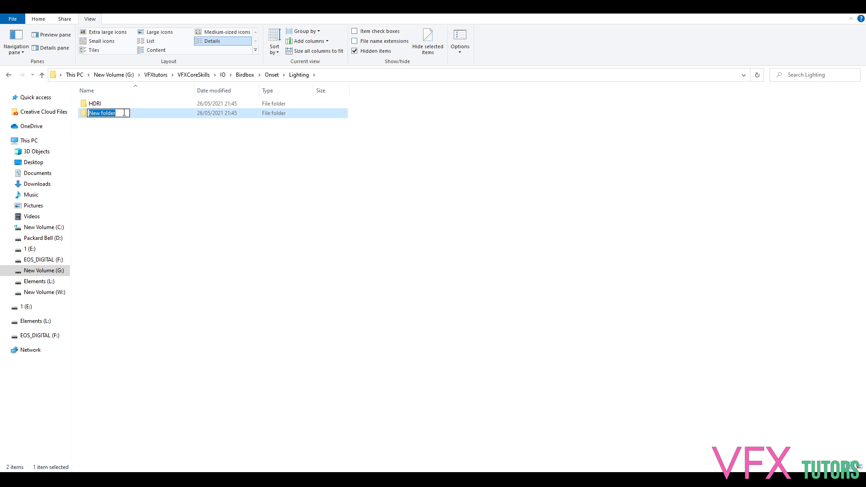
pyautogui.write('LightRef')
pyautogui.press('Return')
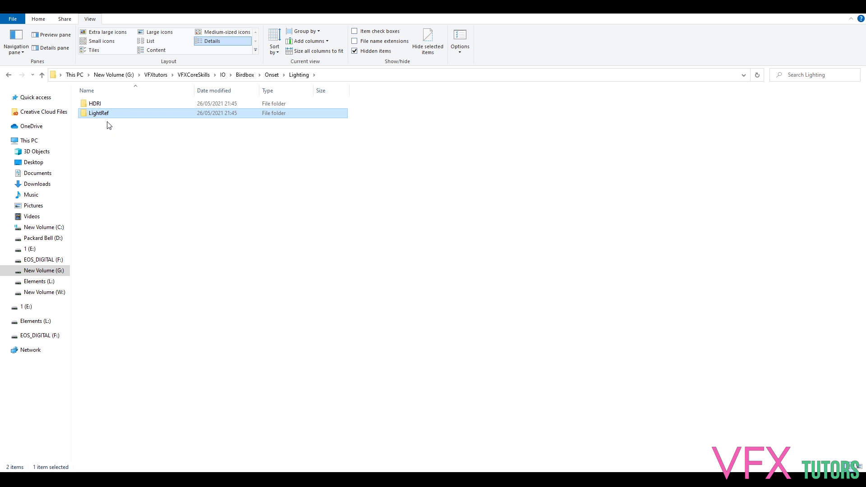
pyautogui.click(95, 105)
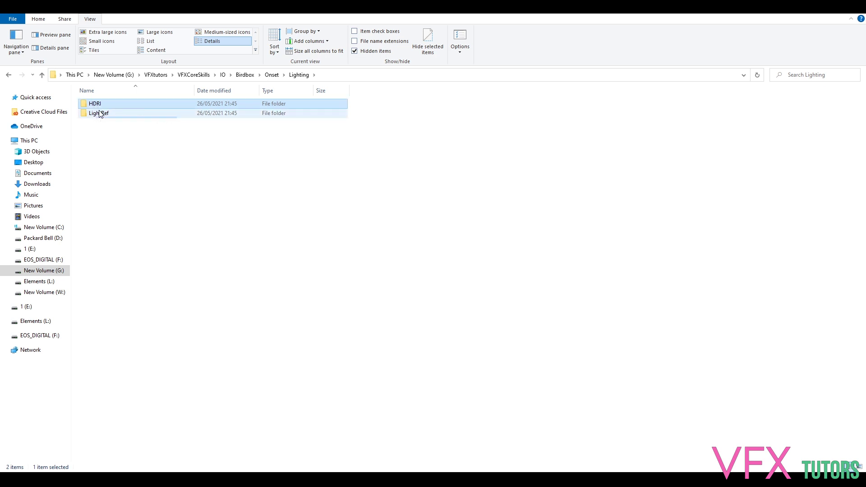
pyautogui.click(97, 113)
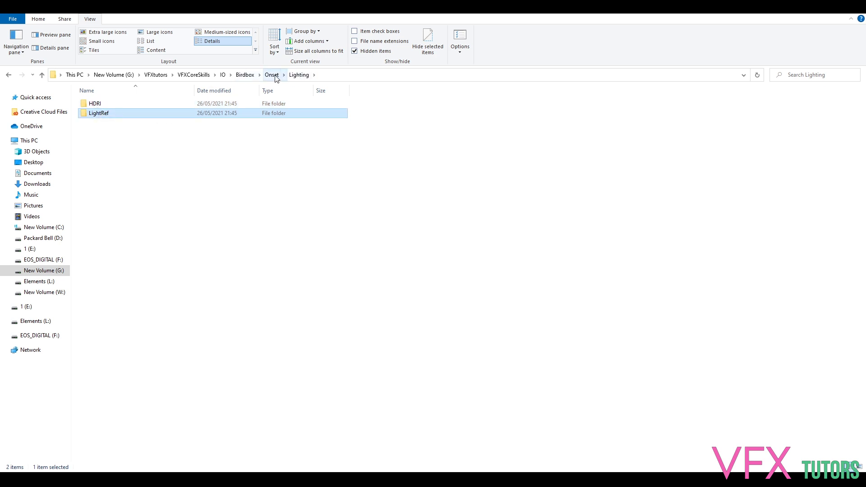
pyautogui.click(273, 75)
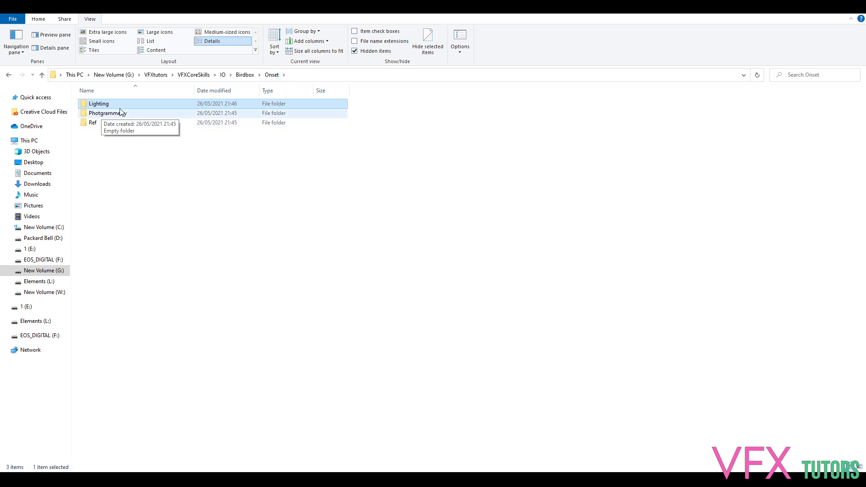
# - Go up to VFXCoreSkills\Rushes and copy the BM folder
pyautogui.click(245, 75)
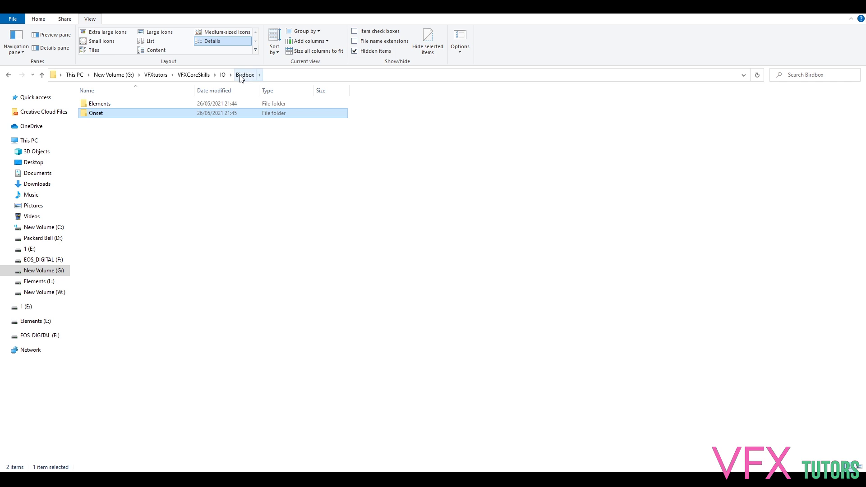
pyautogui.click(221, 78)
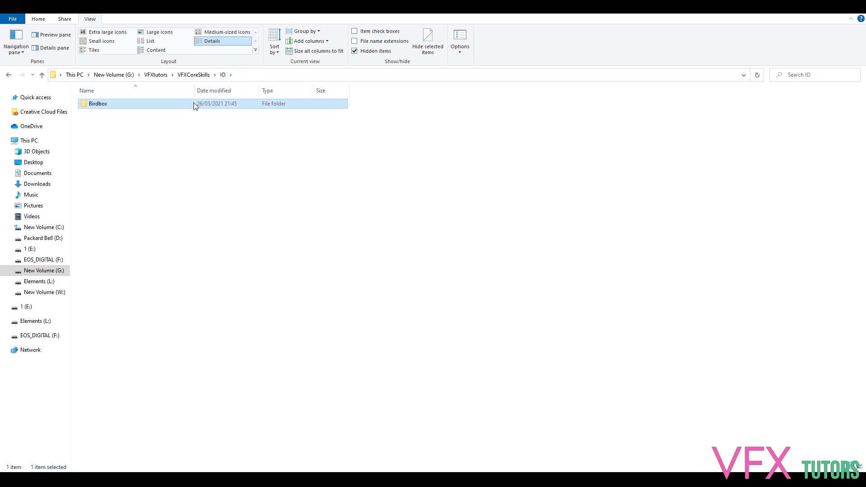
pyautogui.hotkey('alt', 'Up')
pyautogui.doubleClick(111, 116)
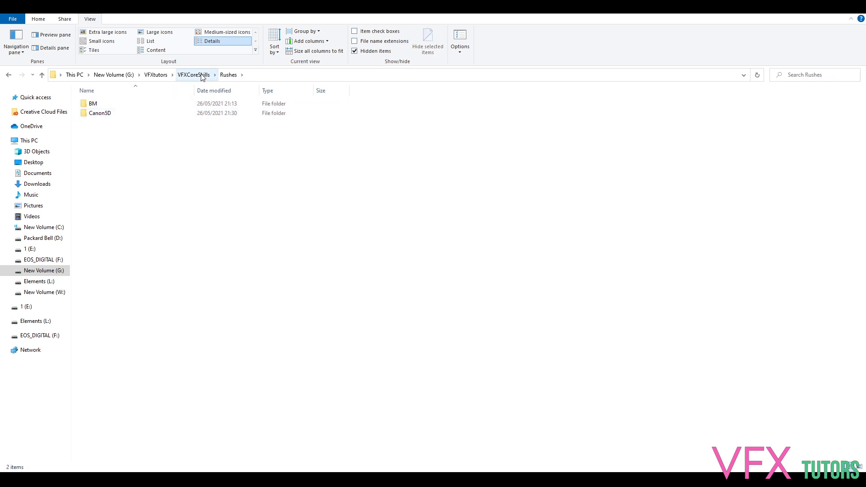
pyautogui.rightClick(108, 107)
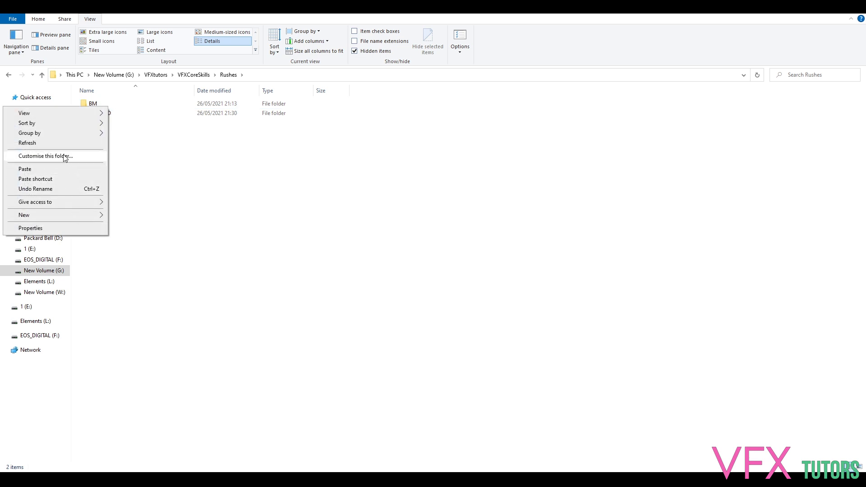
pyautogui.click(151, 117)
pyautogui.rightClick(124, 106)
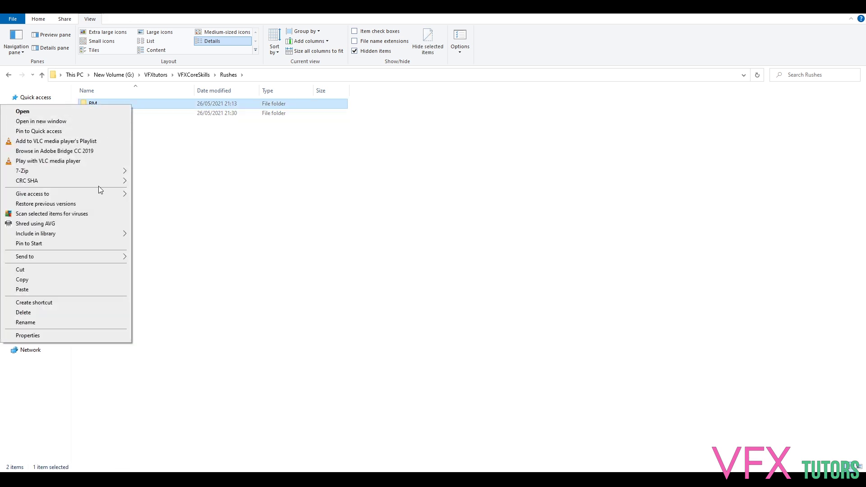
pyautogui.click(60, 281)
# - Return to IO\Birdbox and select the Elements folder
pyautogui.click(193, 74)
pyautogui.doubleClick(125, 105)
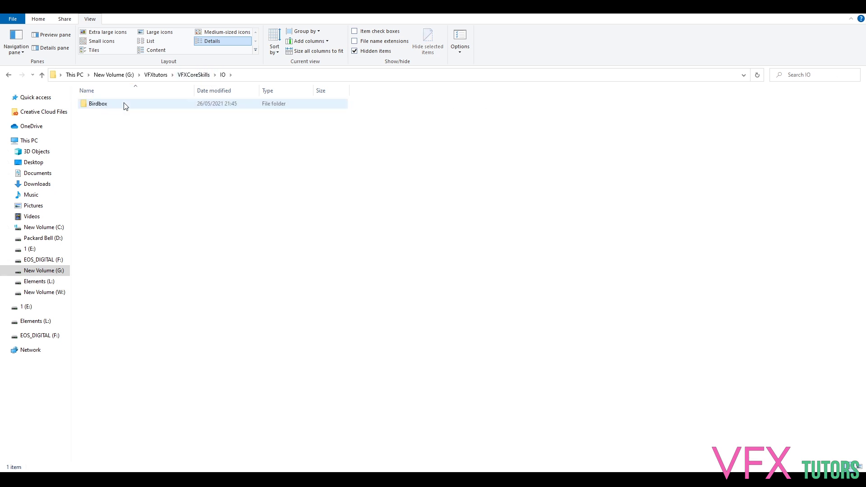
pyautogui.doubleClick(125, 105)
pyautogui.click(131, 107)
# - Open Elements and create a new folder named Client
pyautogui.doubleClick(131, 107)
pyautogui.rightClick(160, 116)
pyautogui.moveTo(141, 223)
pyautogui.click(180, 224)
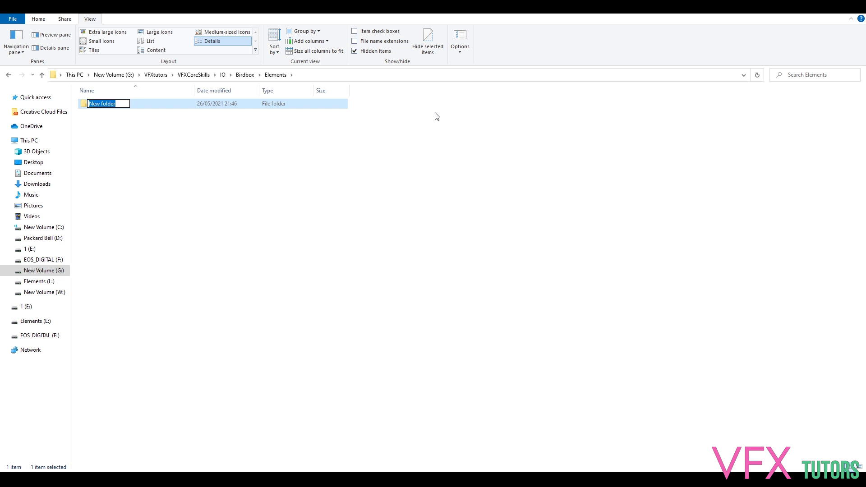
pyautogui.write('CLle')
pyautogui.press('Return')
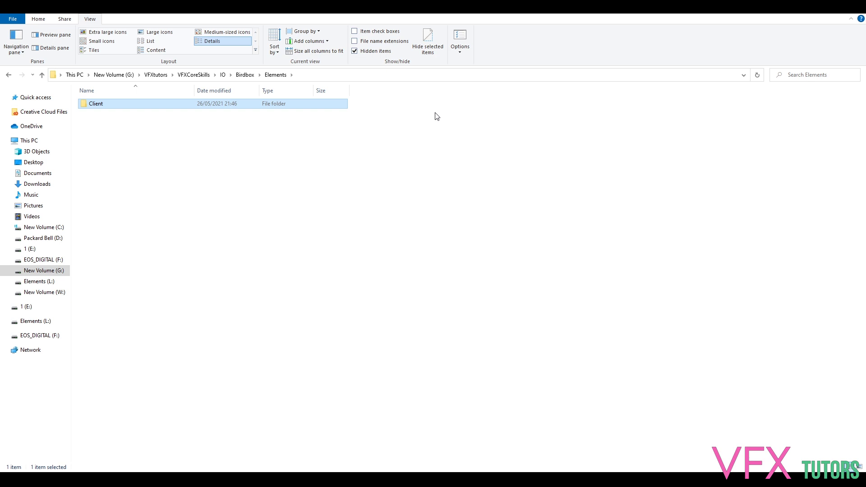
# - Add a second folder named BG01 in Elements
pyautogui.click(108, 135)
pyautogui.rightClick(108, 134)
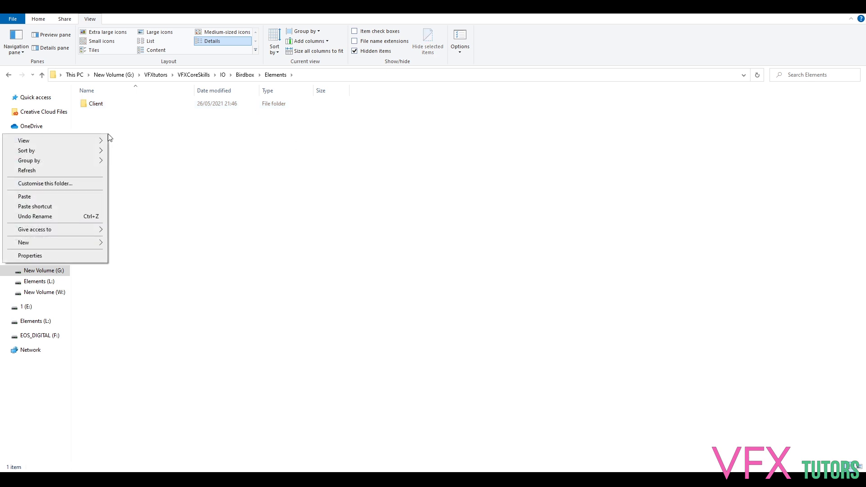
pyautogui.moveTo(100, 247)
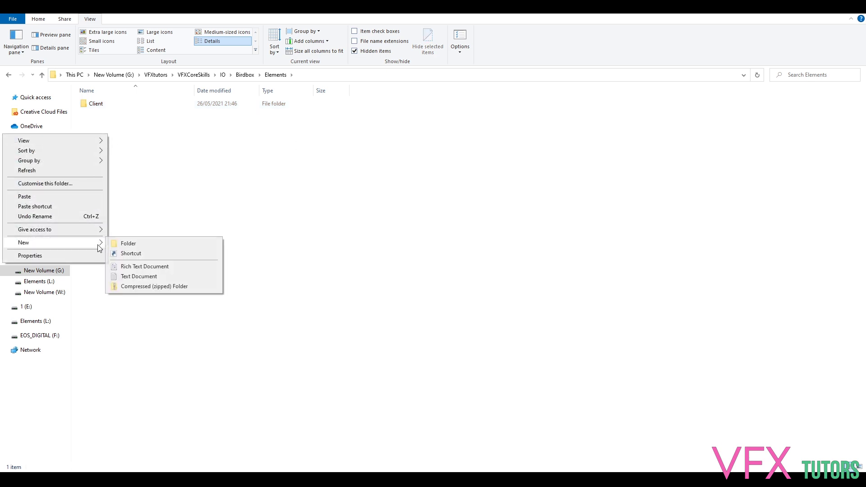
pyautogui.click(129, 244)
pyautogui.write('BG01')
pyautogui.press('Return')
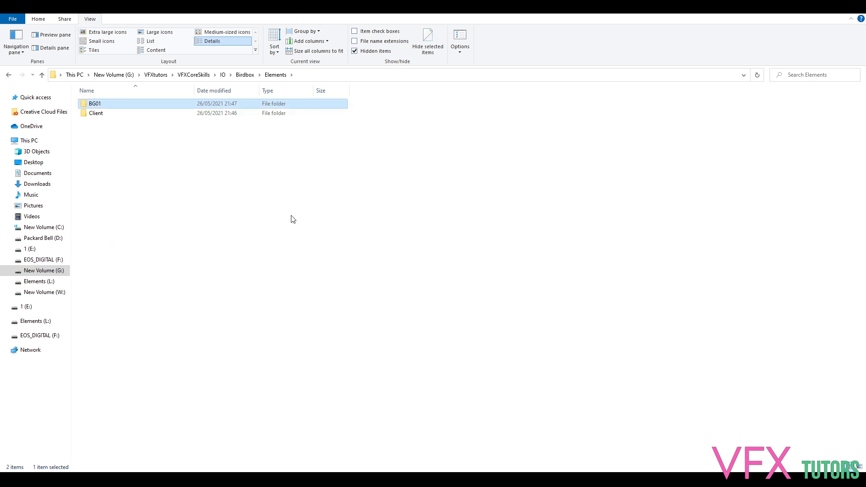
# - Paste the copied BM folder into Client, check its contents, and go back to Elements
pyautogui.doubleClick(103, 116)
pyautogui.rightClick(139, 129)
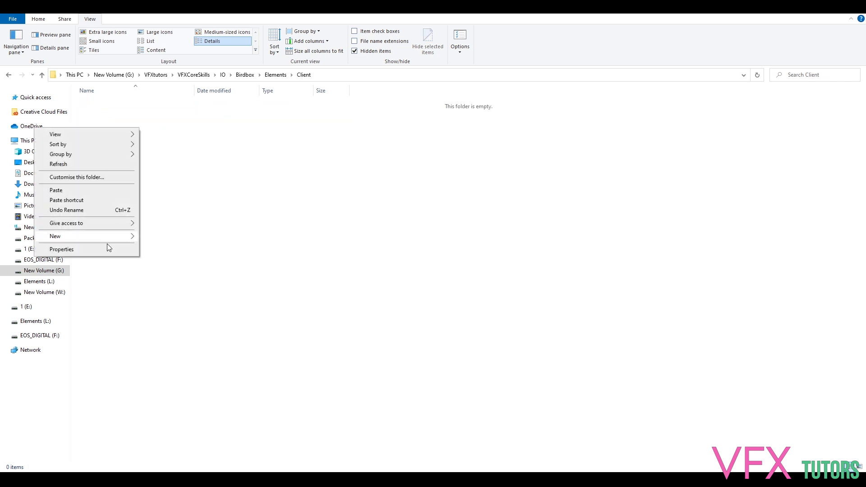
pyautogui.click(259, 166)
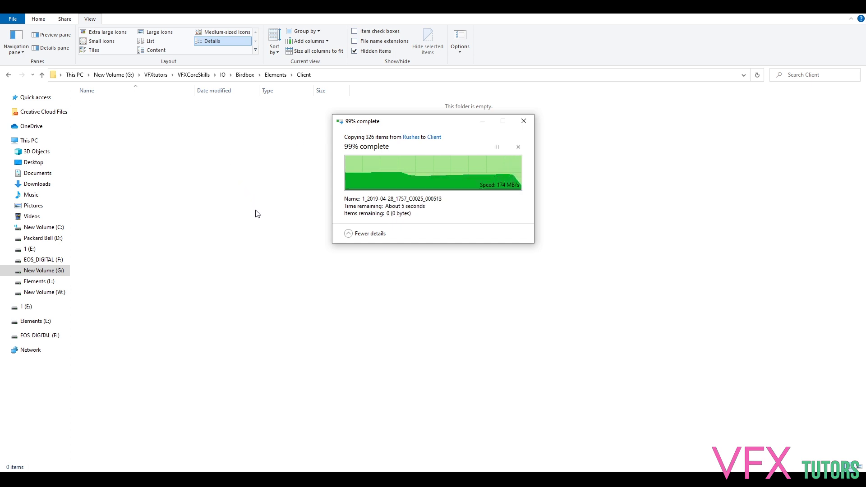
pyautogui.click(93, 106)
pyautogui.doubleClick(94, 107)
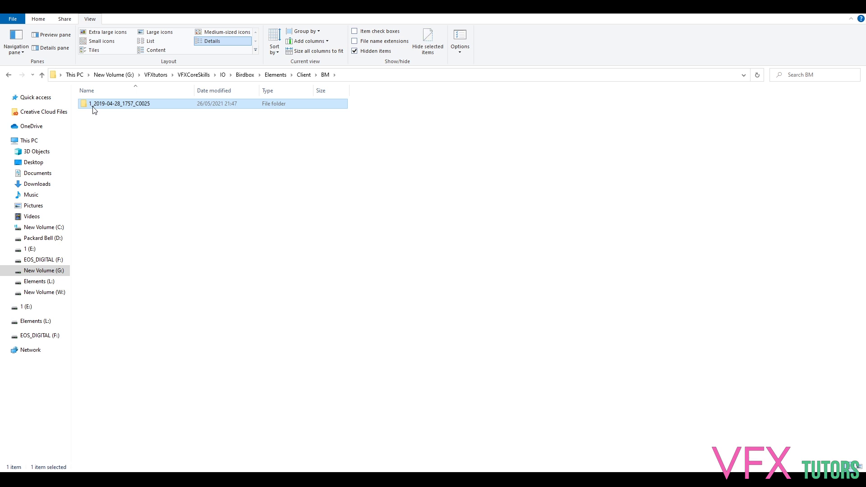
pyautogui.click(302, 75)
pyautogui.click(277, 75)
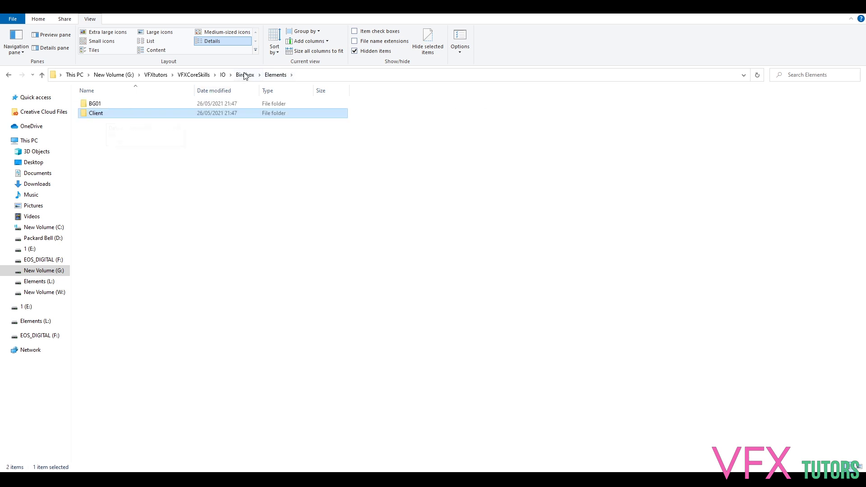
# - Create an EL01 folder in Elements, then return to Birdbox
pyautogui.click(95, 106)
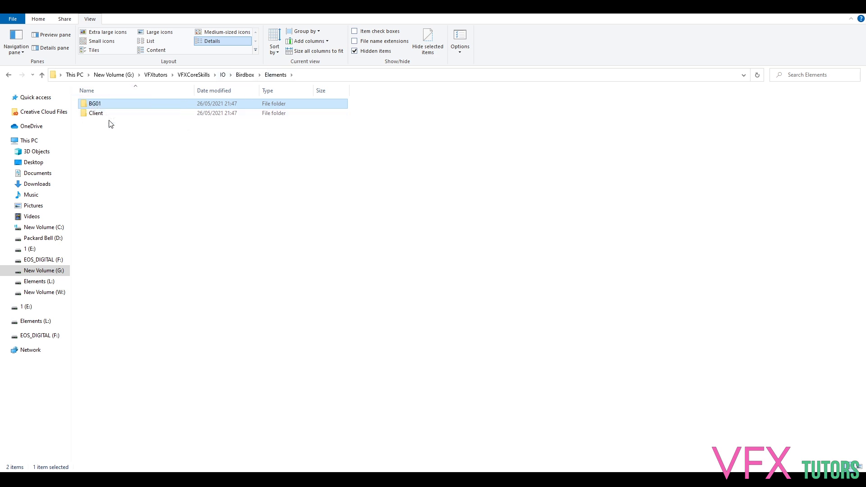
pyautogui.rightClick(112, 137)
pyautogui.moveTo(88, 243)
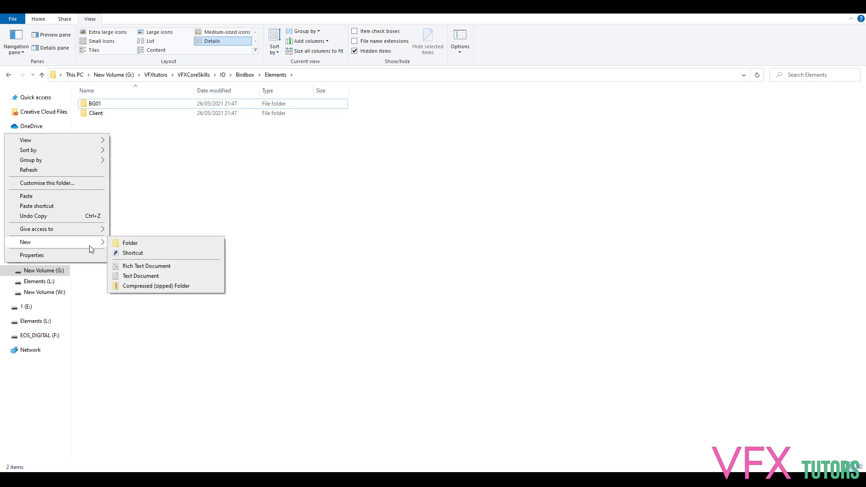
pyautogui.click(164, 245)
pyautogui.write('EL01')
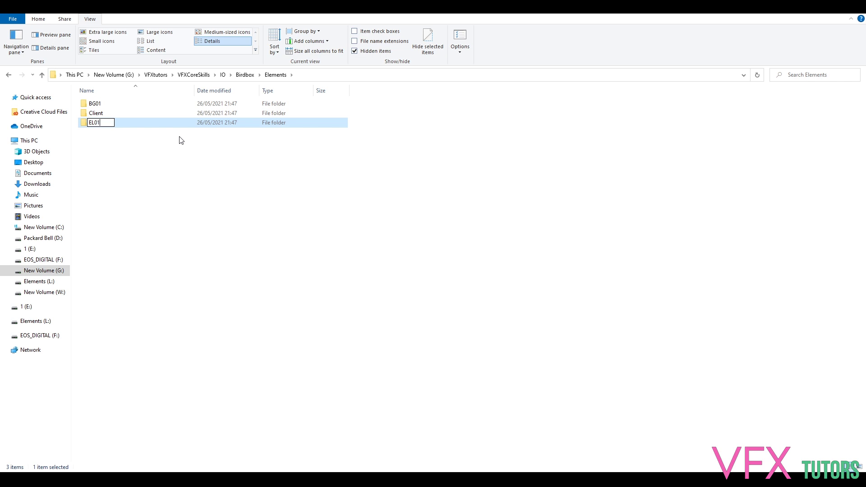
pyautogui.press('Return')
pyautogui.click(101, 137)
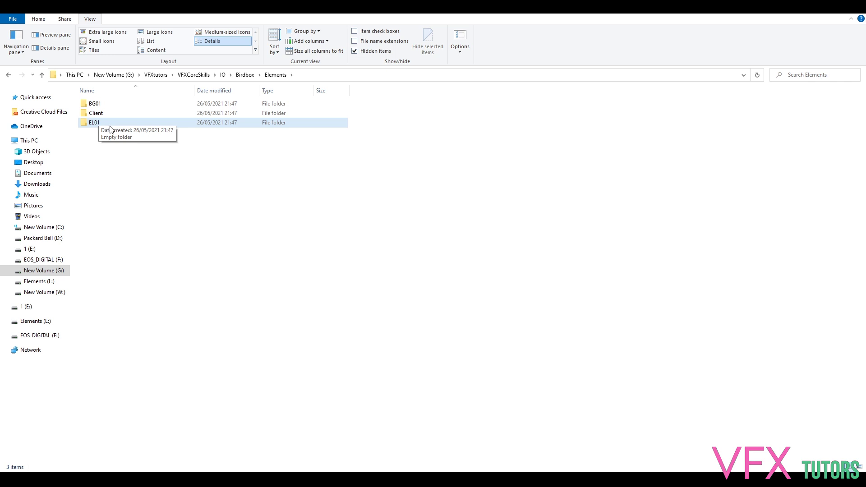
pyautogui.click(245, 75)
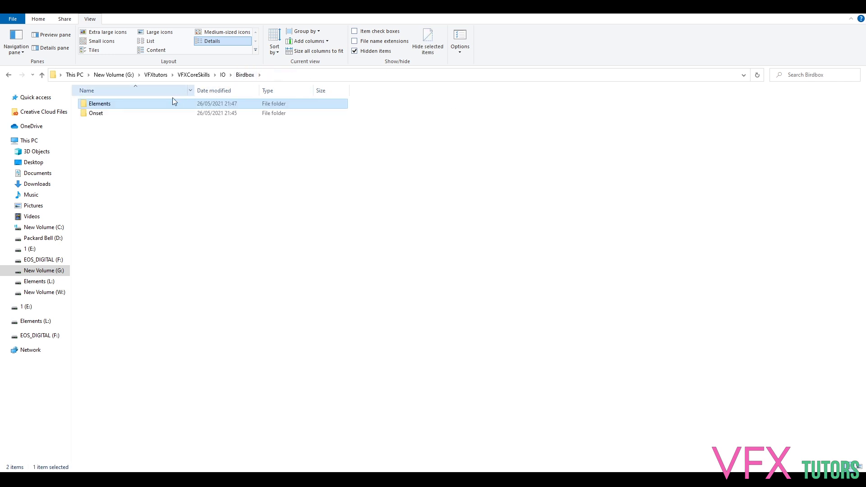
# - Go up to VFXCoreSkills, open Rushes and copy the Canon5D folder
pyautogui.click(223, 74)
pyautogui.click(193, 74)
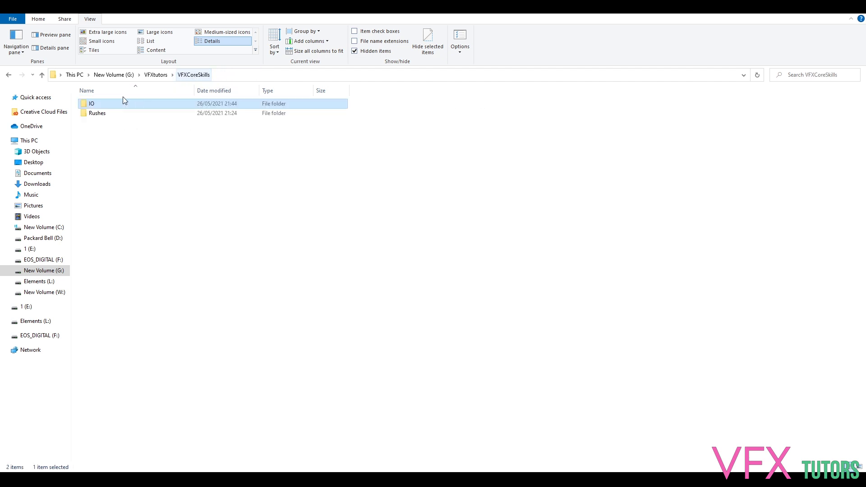
pyautogui.doubleClick(114, 116)
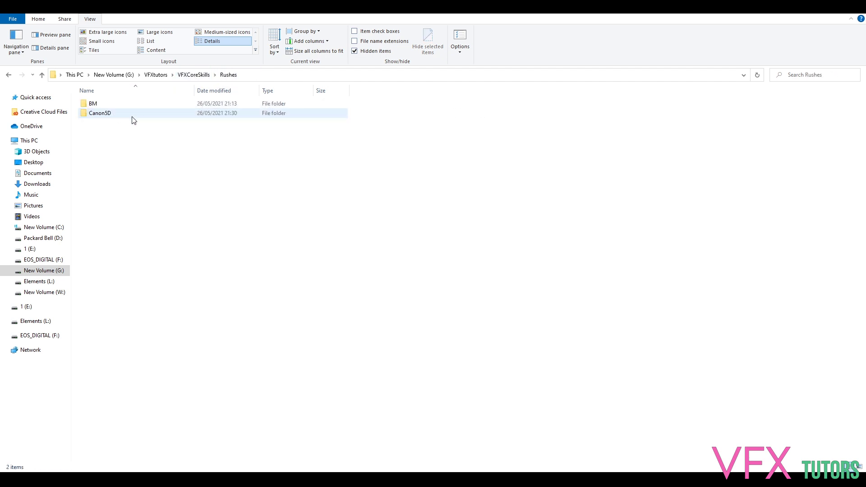
pyautogui.click(109, 116)
pyautogui.rightClick(108, 117)
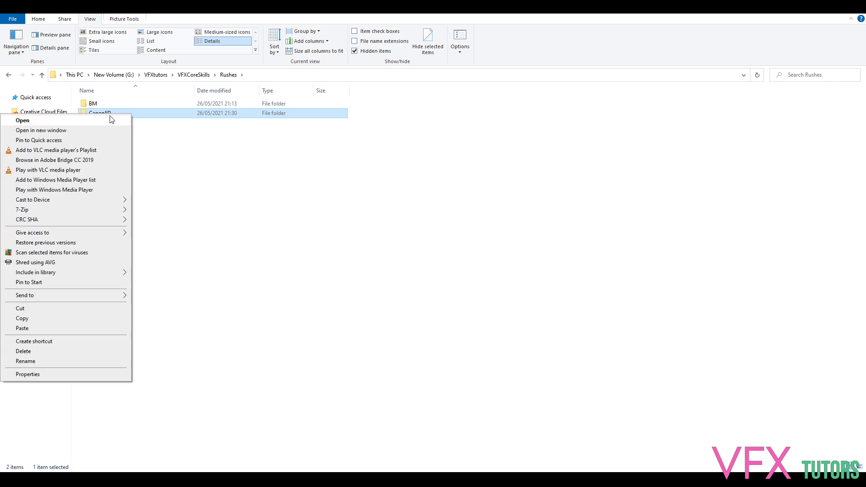
pyautogui.click(77, 322)
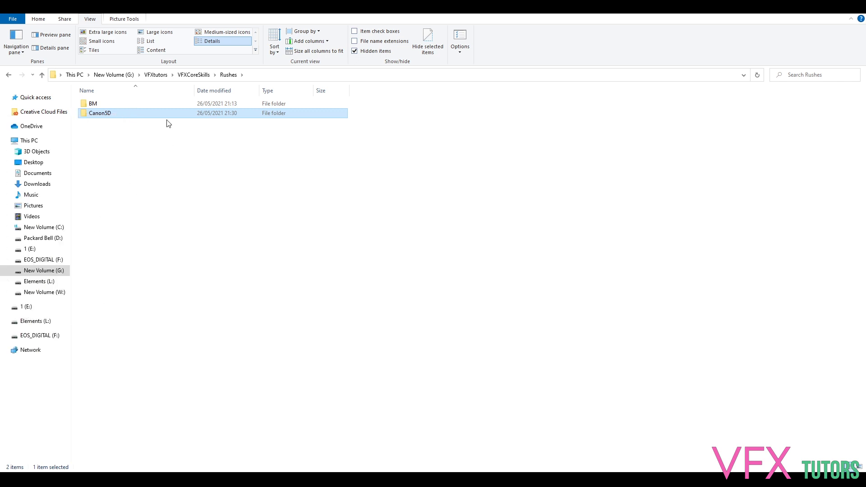
# - Browse from VFXCoreSkills into IO > Birdbox > Onset
pyautogui.click(183, 76)
pyautogui.click(108, 107)
pyautogui.doubleClick(108, 107)
pyautogui.doubleClick(94, 105)
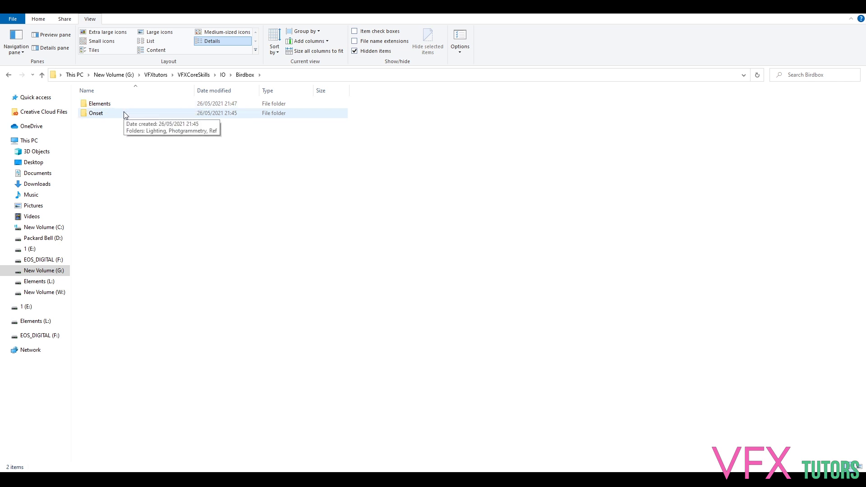
pyautogui.doubleClick(110, 113)
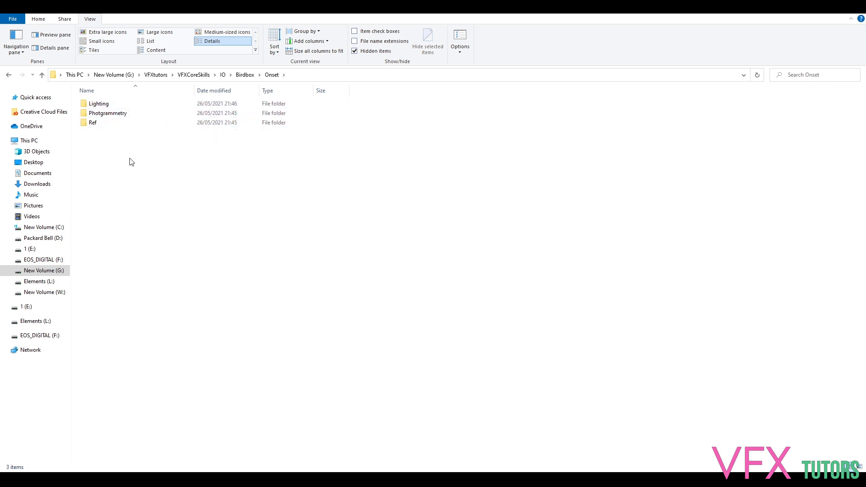
# - Copy the 80 fisheye stills IMG_8550–IMG_8639 from Rushes\Canon5D, then return to VFXCoreSkills
pyautogui.click(195, 75)
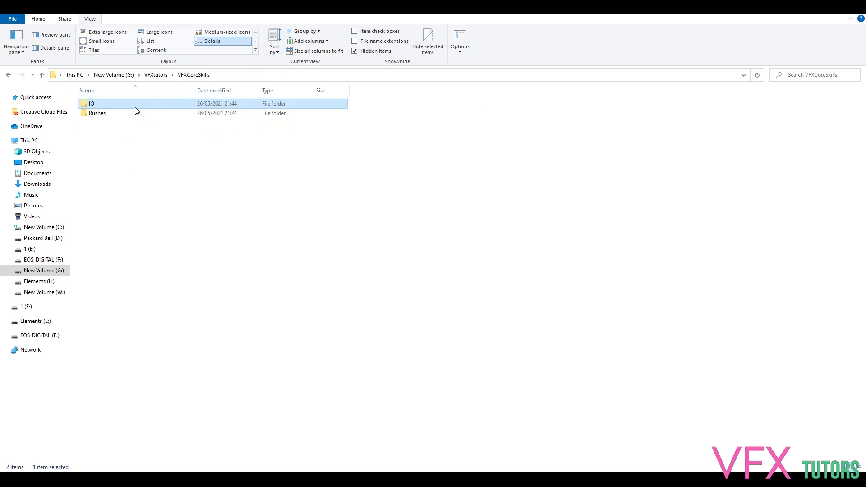
pyautogui.doubleClick(100, 113)
pyautogui.doubleClick(100, 113)
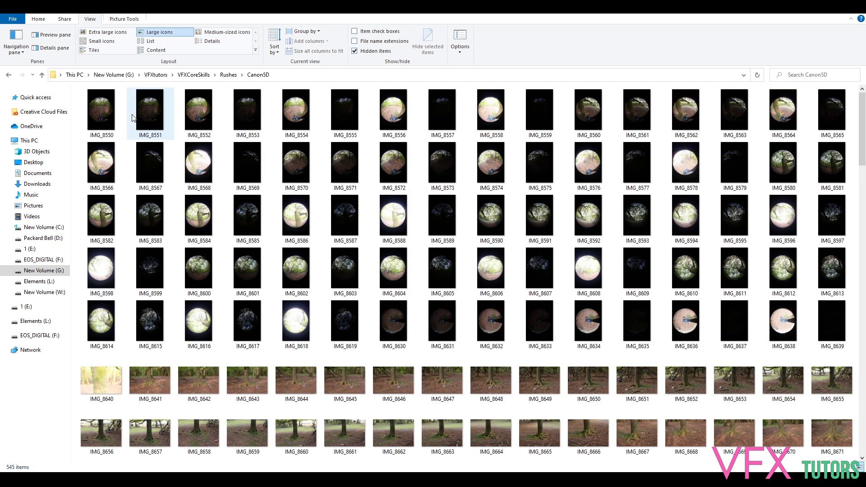
pyautogui.click(95, 116)
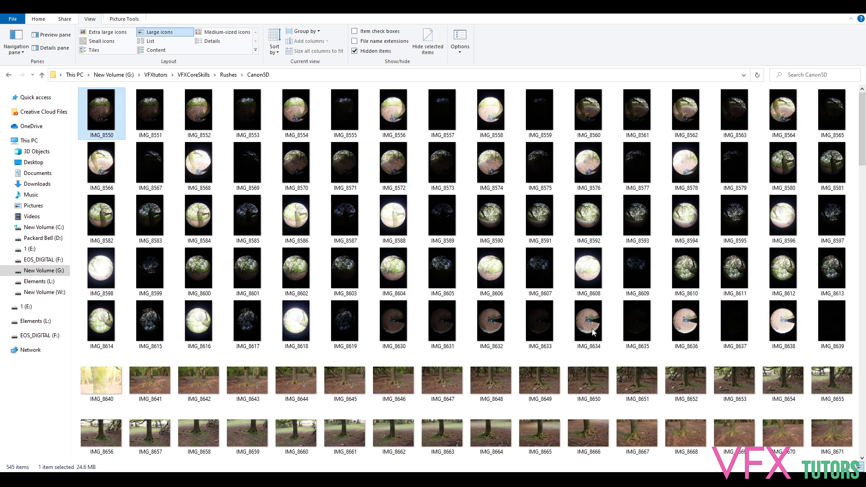
pyautogui.keyDown('shift'); pyautogui.click(832, 333); pyautogui.keyUp('shift')
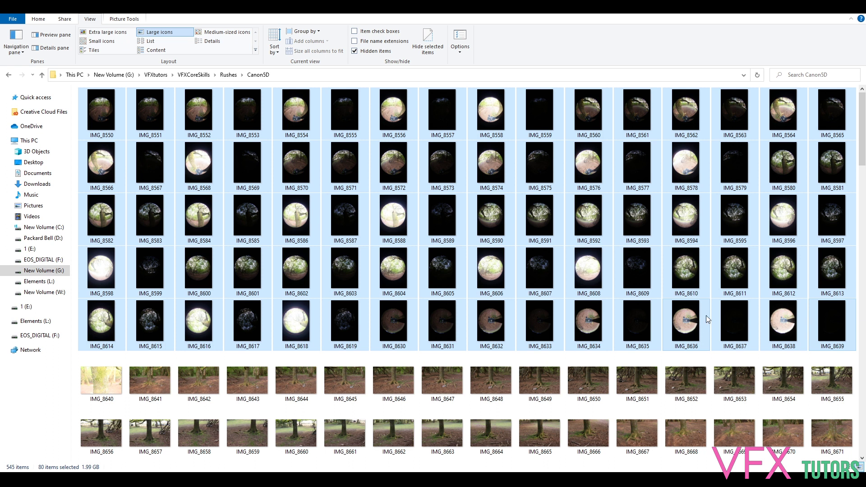
pyautogui.moveTo(694, 325)
pyautogui.rightClick(681, 324)
pyautogui.click(600, 267)
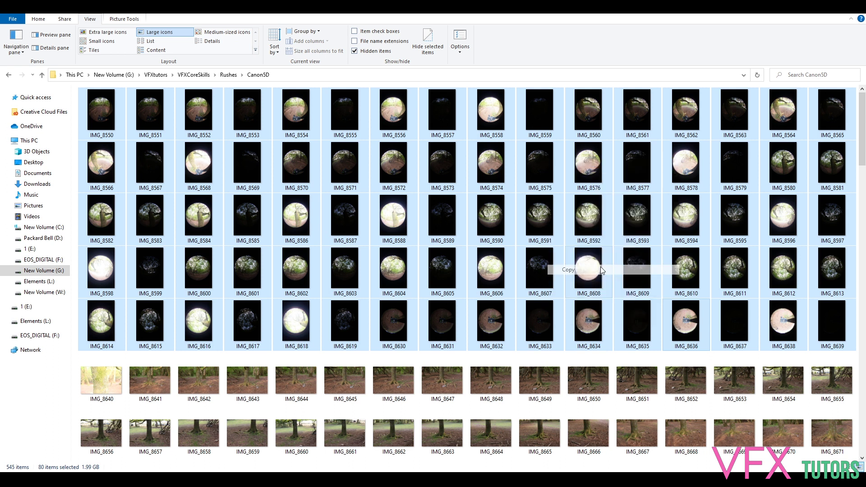
pyautogui.click(228, 75)
pyautogui.click(194, 74)
# - Create a new folder named Start inside IO\Birdbox\Onset\Lighting\HDRI
pyautogui.doubleClick(112, 100)
pyautogui.doubleClick(139, 107)
pyautogui.doubleClick(128, 114)
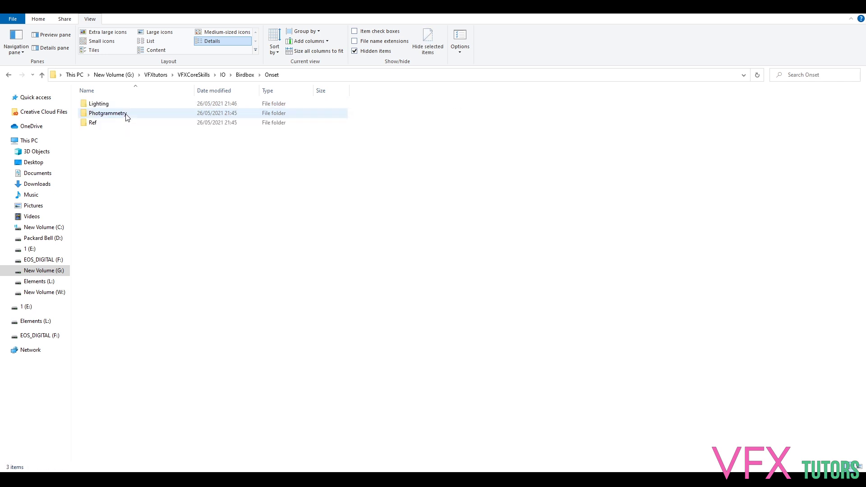
pyautogui.doubleClick(124, 105)
pyautogui.doubleClick(127, 105)
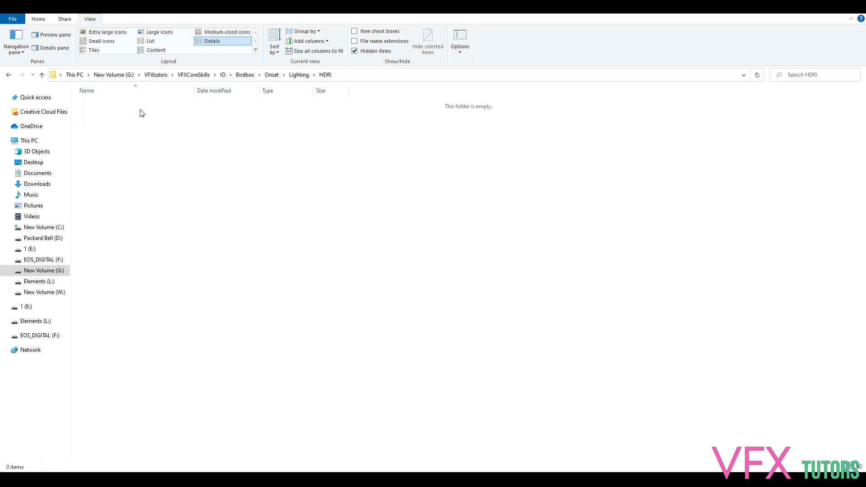
pyautogui.rightClick(139, 111)
pyautogui.moveTo(124, 220)
pyautogui.click(180, 221)
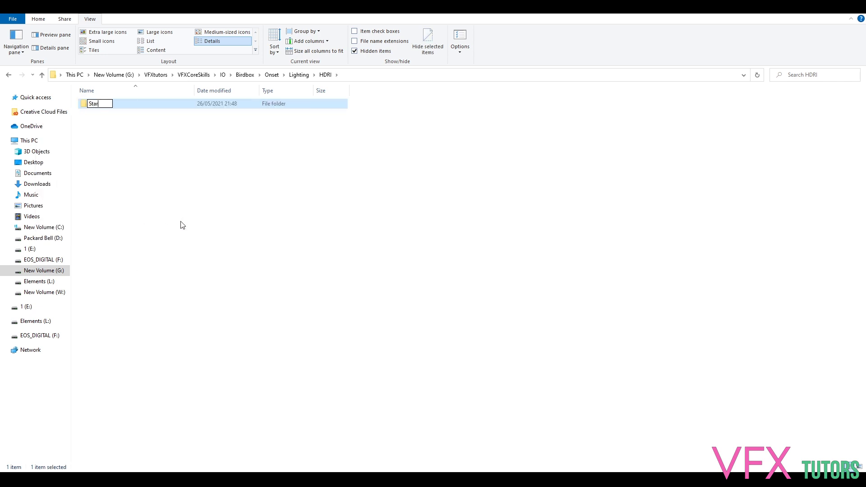
pyautogui.write('Start')
pyautogui.press('Return')
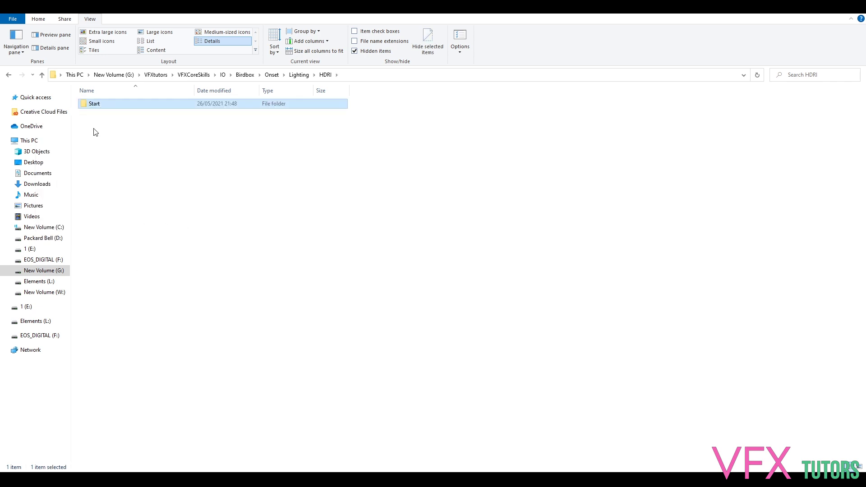
# - Paste the 80 copied fisheye stills into the Start folder
pyautogui.doubleClick(100, 107)
pyautogui.rightClick(122, 126)
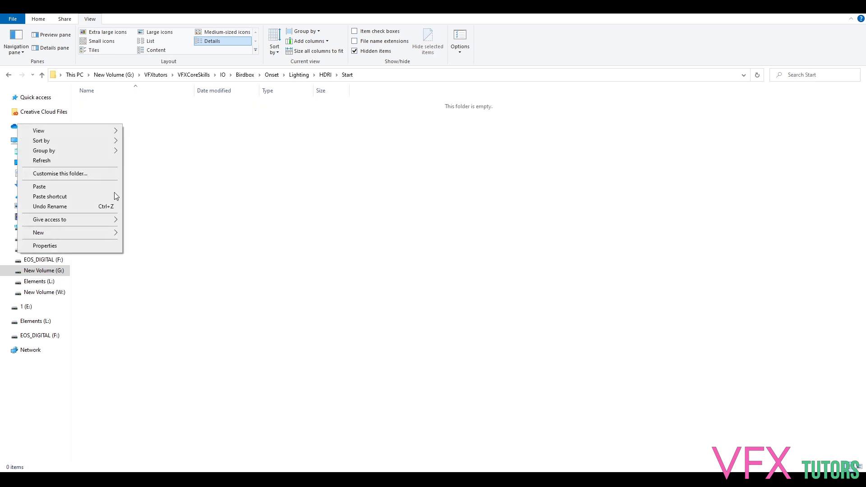
pyautogui.click(90, 187)
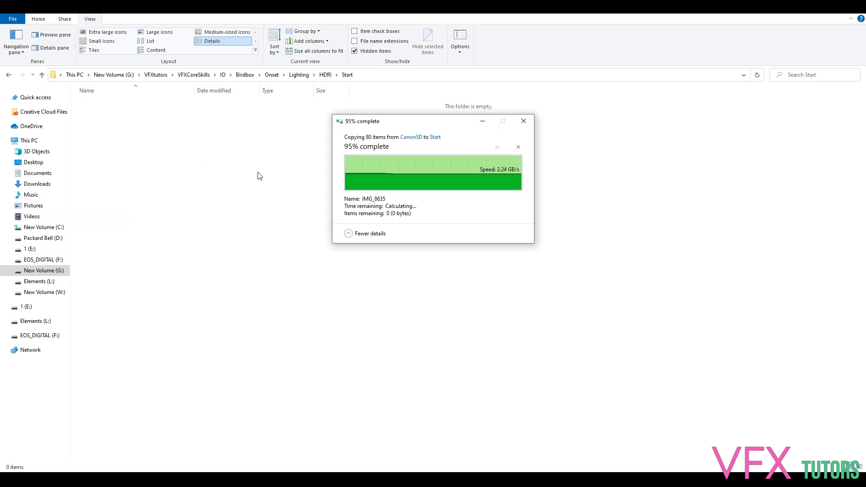
# - Climb back to VFXCoreSkills and reopen Rushes\Canon5D, scrolling down the stills
pyautogui.click(327, 77)
pyautogui.click(308, 77)
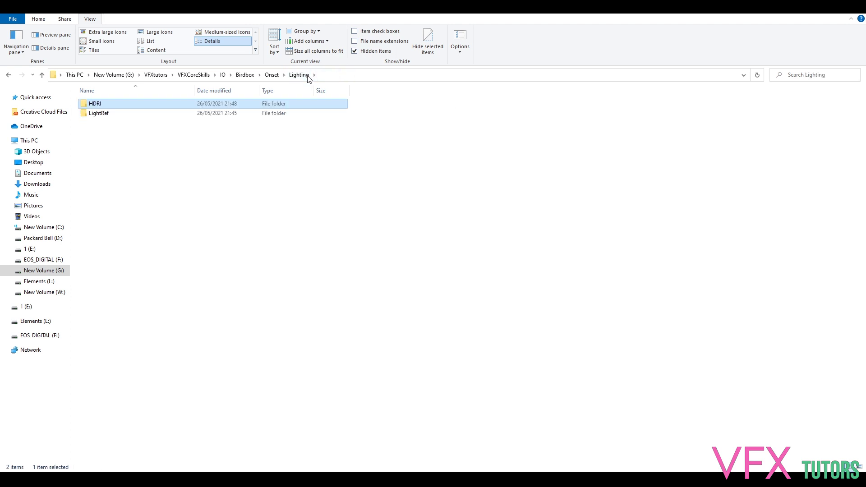
pyautogui.click(273, 77)
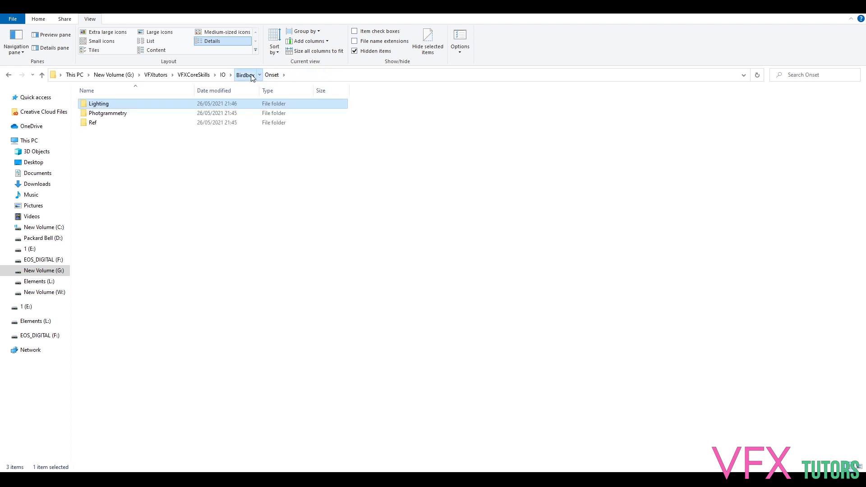
pyautogui.click(246, 75)
pyautogui.click(194, 75)
pyautogui.doubleClick(102, 116)
pyautogui.doubleClick(103, 116)
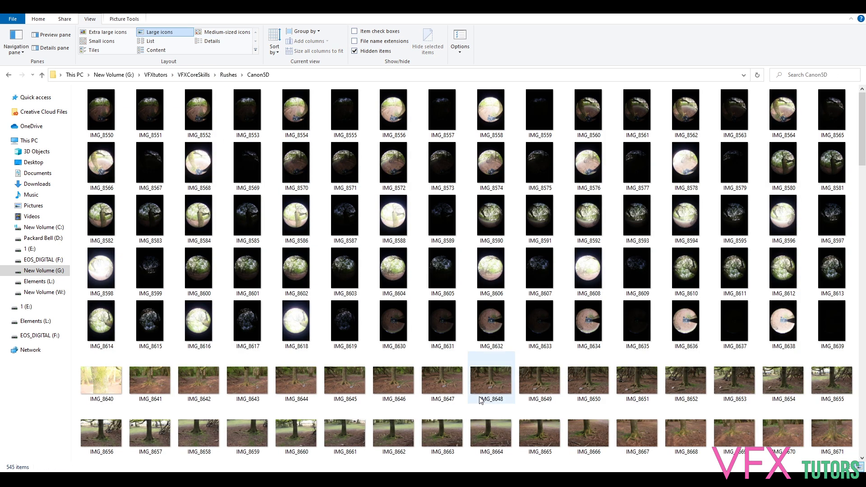
pyautogui.scroll(-15, 480, 400)
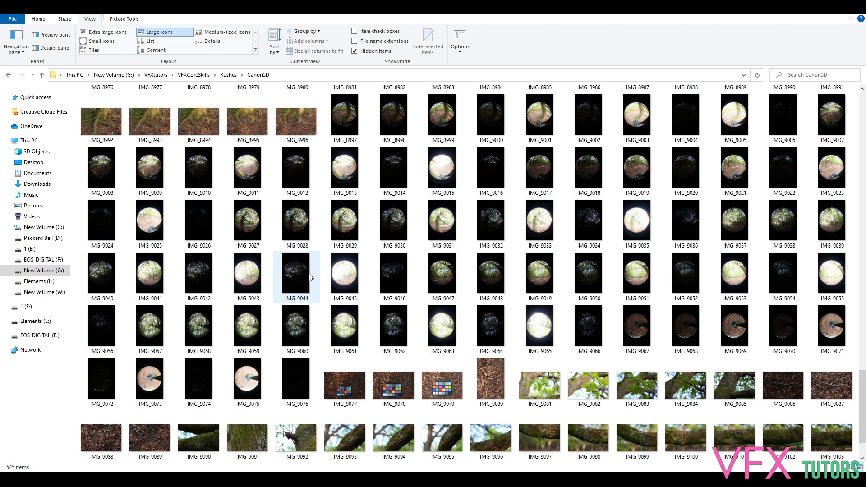
# - Copy the 80 stills IMG_8997 through IMG_9076 from Canon5D
pyautogui.click(332, 118)
pyautogui.keyDown('shift'); pyautogui.click(302, 361); pyautogui.keyUp('shift')
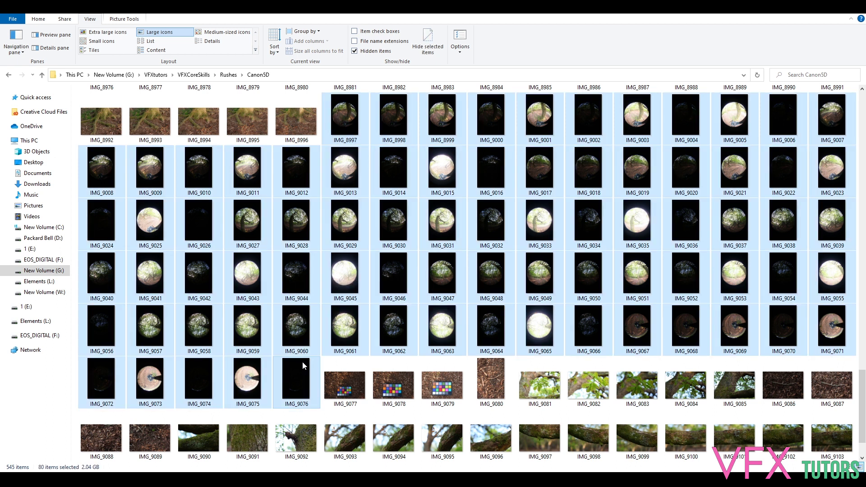
pyautogui.rightClick(302, 362)
pyautogui.click(196, 309)
# - Create a new folder named End inside IO\Birdbox\Onset\Lighting\HDRI
pyautogui.click(193, 75)
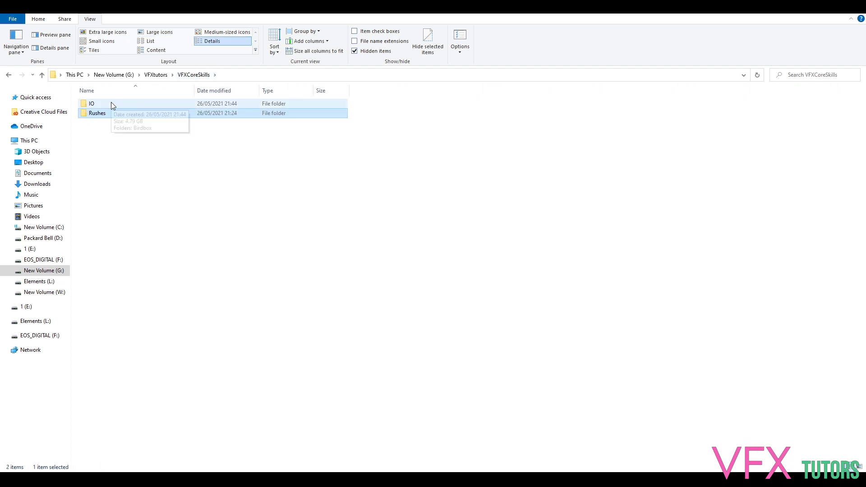
pyautogui.doubleClick(113, 105)
pyautogui.doubleClick(111, 104)
pyautogui.doubleClick(110, 115)
pyautogui.doubleClick(108, 106)
pyautogui.doubleClick(108, 106)
pyautogui.rightClick(118, 124)
pyautogui.moveTo(106, 233)
pyautogui.click(152, 231)
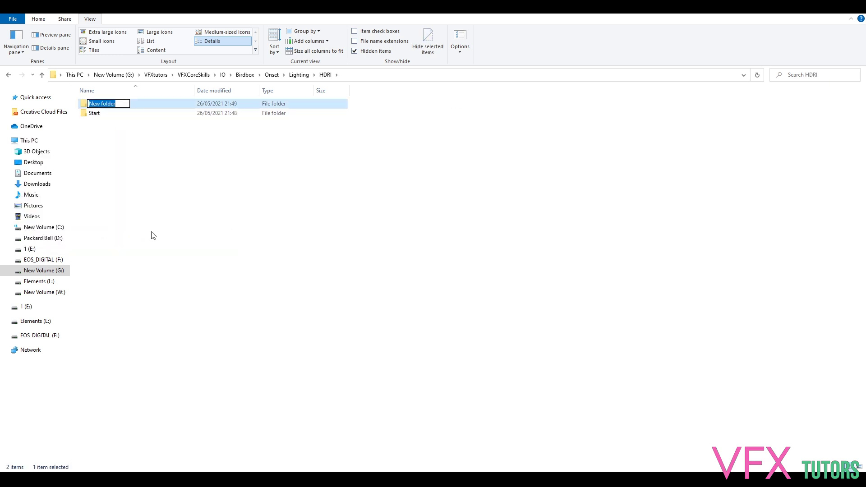
pyautogui.press('Return')
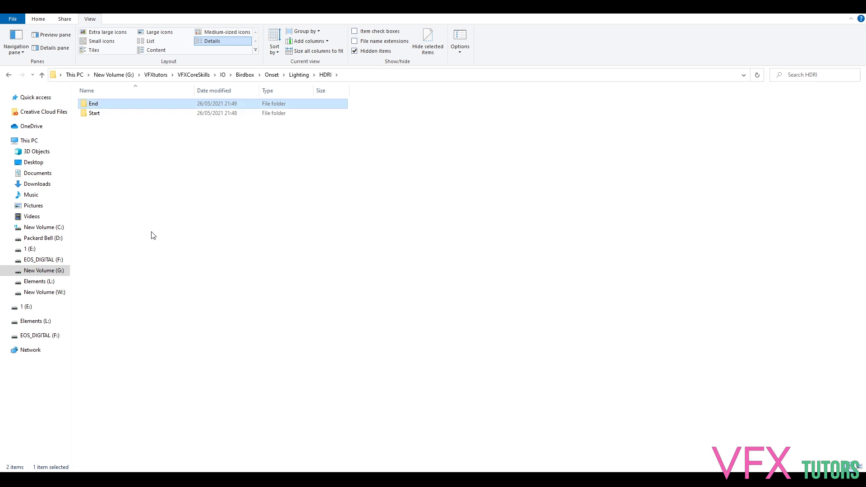
# - Paste the copied stills into End, then move up to the IO folder
pyautogui.doubleClick(128, 102)
pyautogui.rightClick(174, 117)
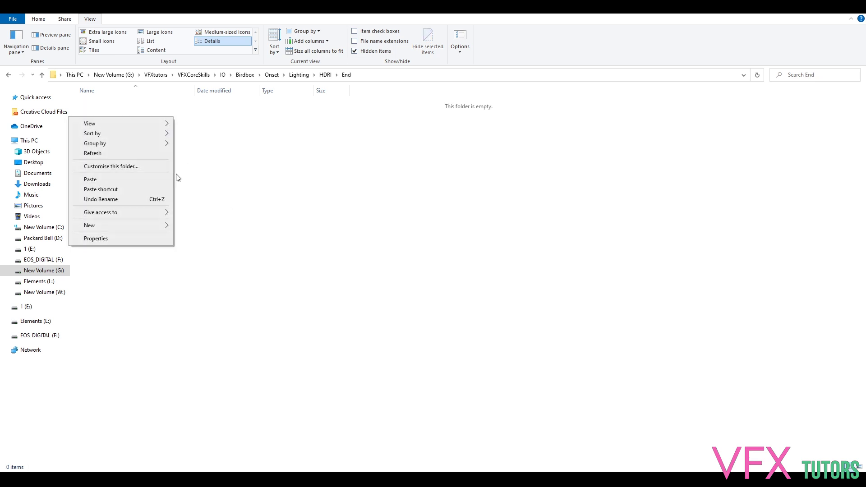
pyautogui.click(118, 179)
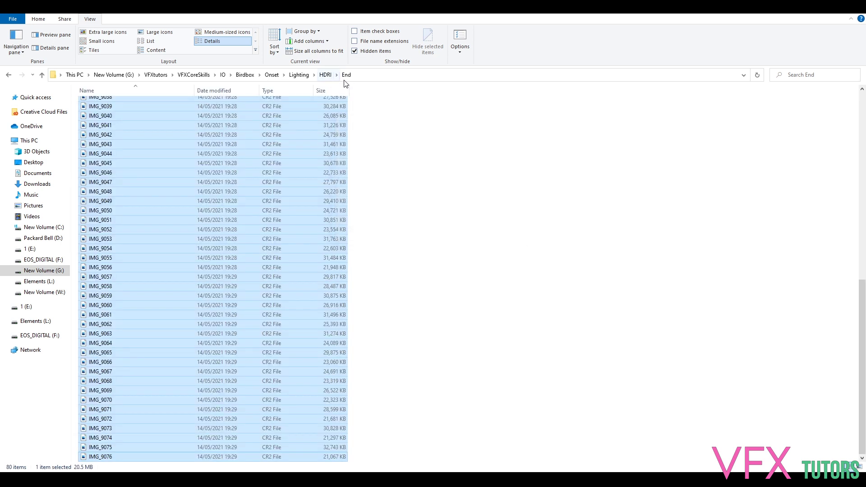
pyautogui.click(272, 75)
pyautogui.click(223, 74)
# - In Rushes\Canon5D, copy the 356 stills IMG_8641 through IMG_8996
pyautogui.click(193, 74)
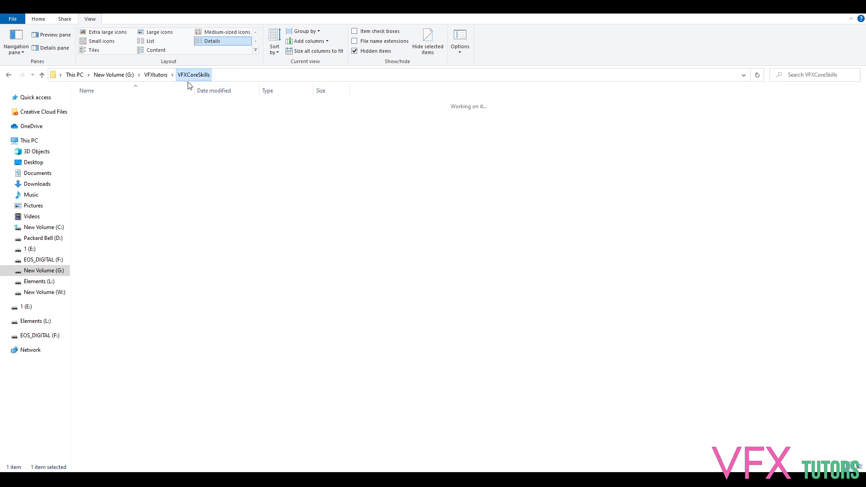
pyautogui.doubleClick(100, 113)
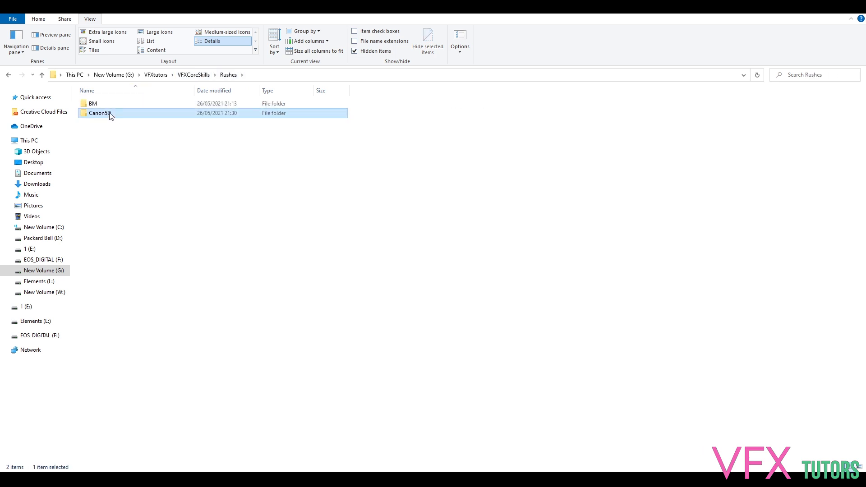
pyautogui.doubleClick(110, 113)
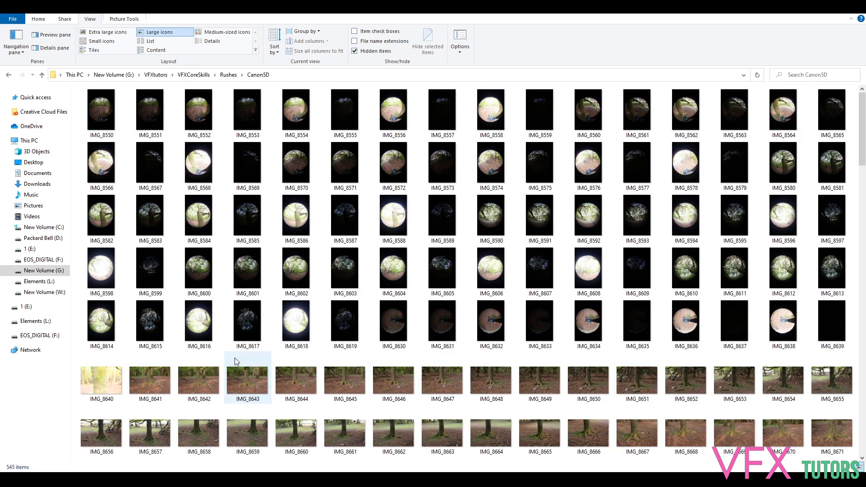
pyautogui.click(98, 380)
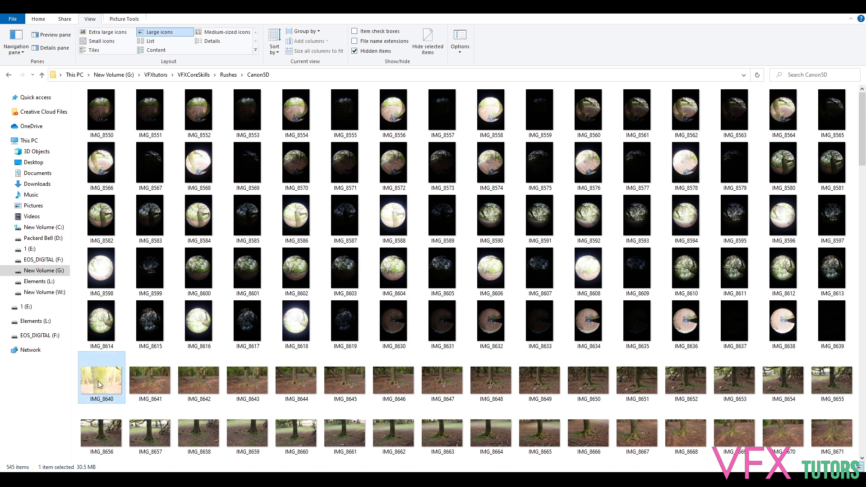
pyautogui.click(145, 382)
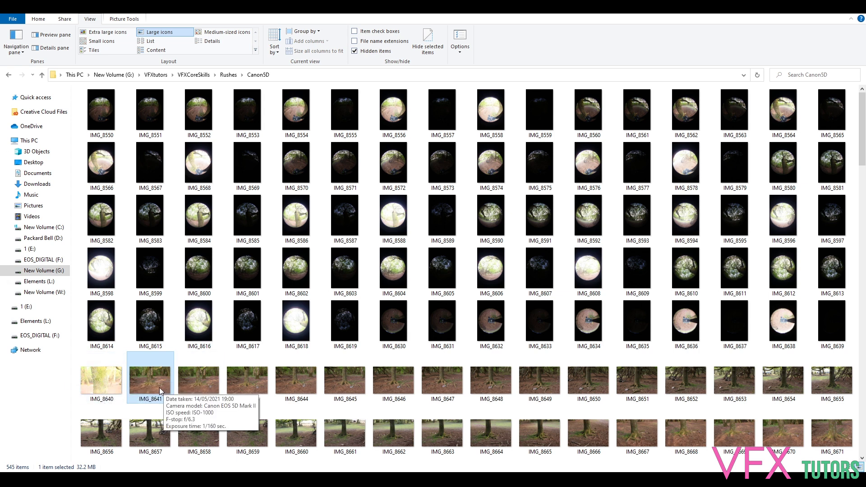
pyautogui.scroll(-3, 159, 388)
pyautogui.scroll(-18, 158, 388)
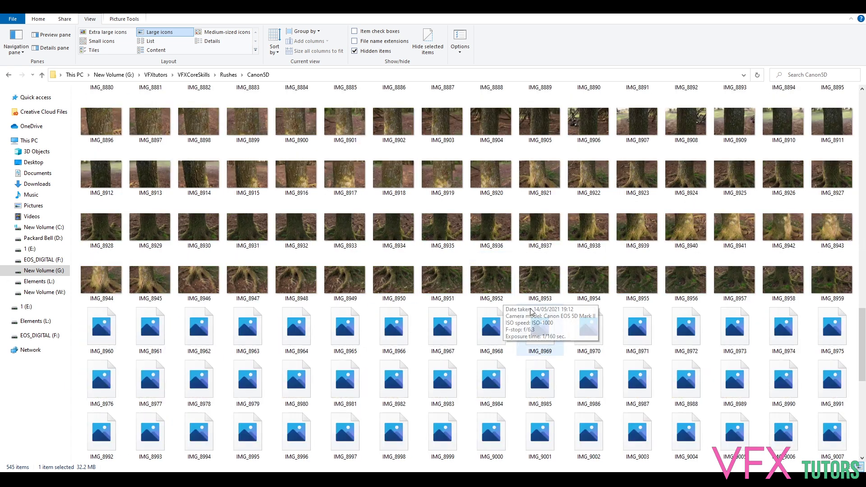
pyautogui.scroll(-3, 531, 311)
pyautogui.keyDown('shift'); pyautogui.click(295, 279); pyautogui.keyUp('shift')
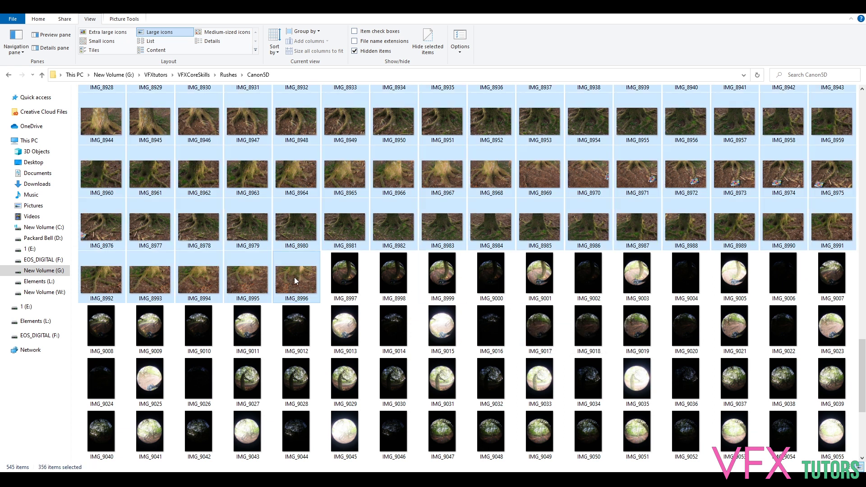
pyautogui.rightClick(285, 283)
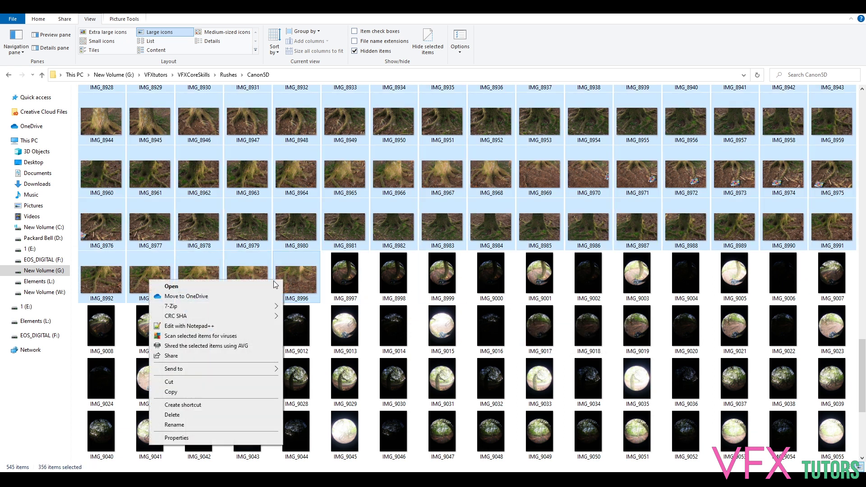
pyautogui.click(181, 390)
# - Paste the stills into IO\Birdbox\Onset\Photogrammetry, then return to VFXCoreSkills
pyautogui.click(194, 75)
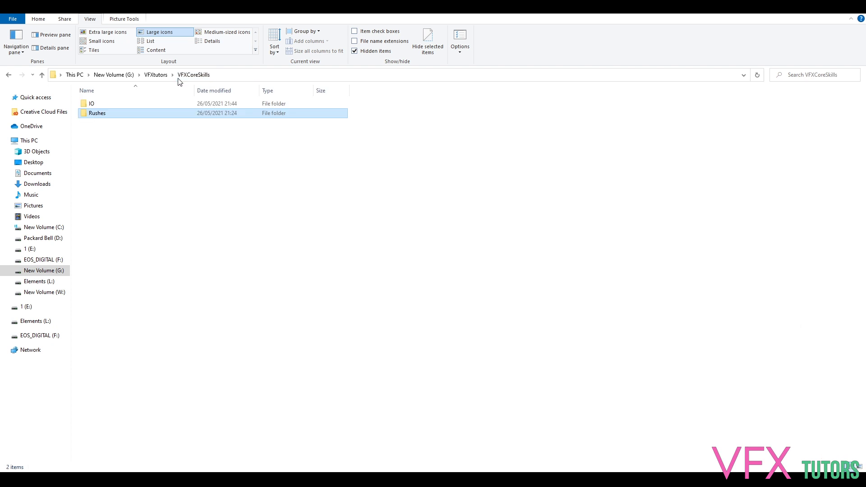
pyautogui.doubleClick(99, 103)
pyautogui.doubleClick(107, 103)
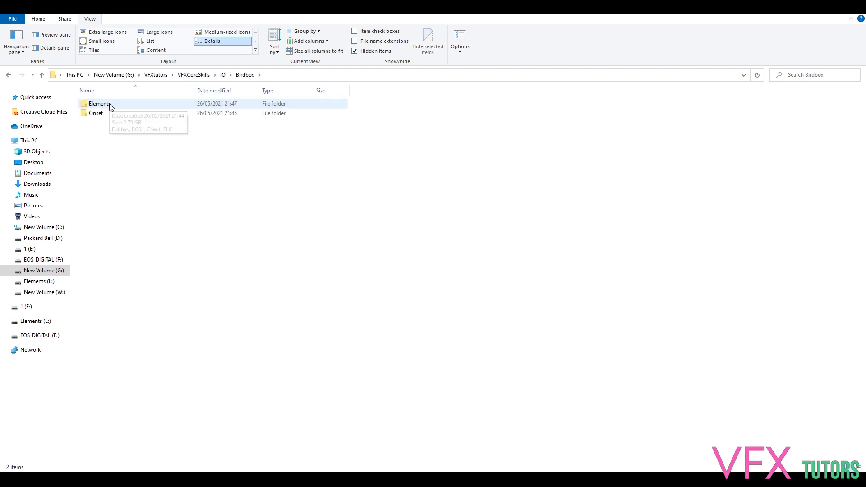
pyautogui.doubleClick(107, 113)
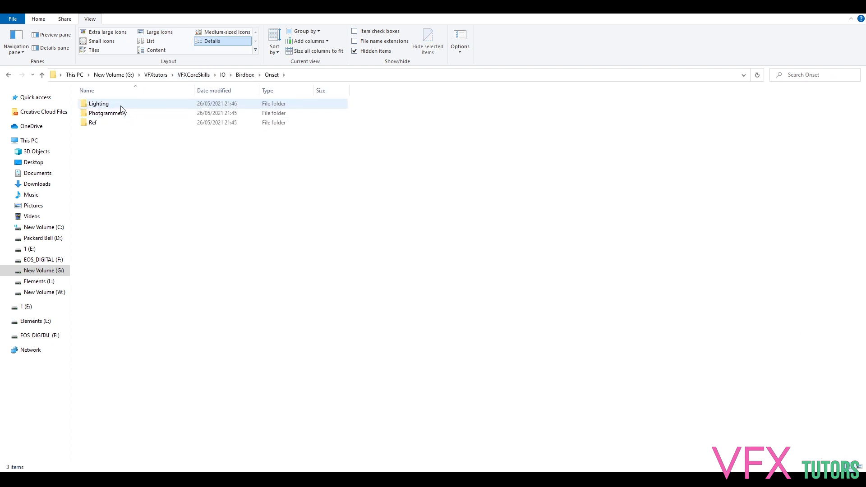
pyautogui.click(121, 114)
pyautogui.doubleClick(121, 116)
pyautogui.rightClick(176, 125)
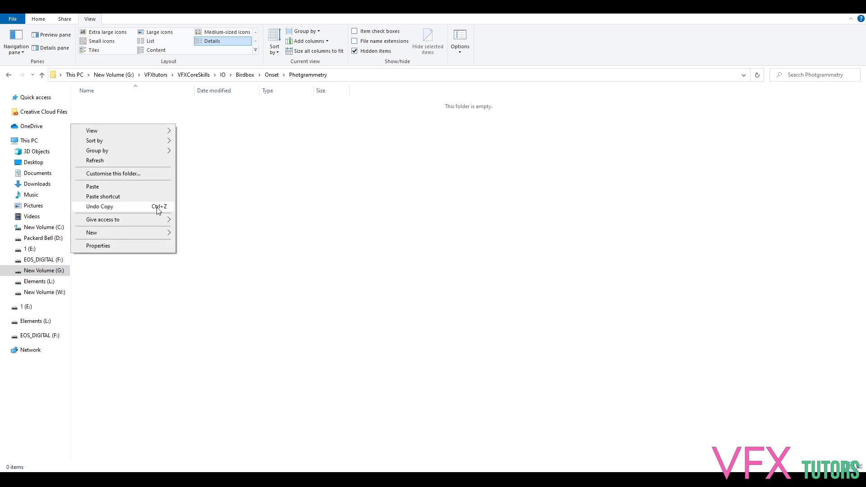
pyautogui.click(138, 186)
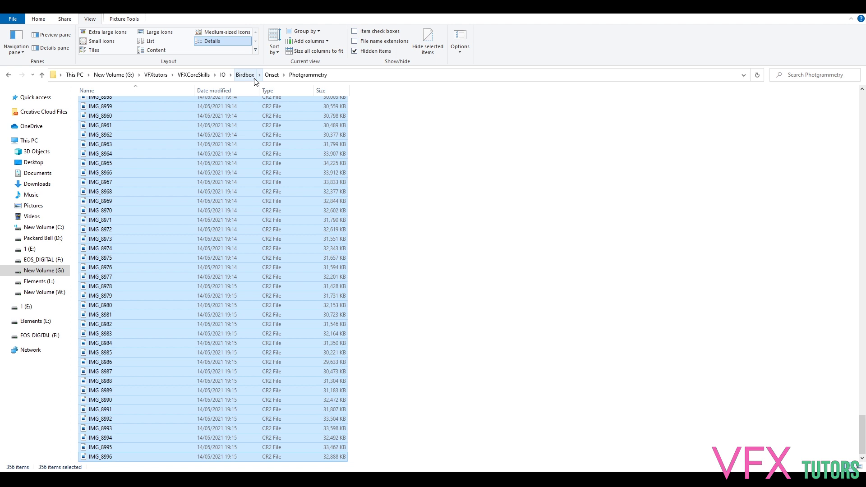
pyautogui.click(200, 79)
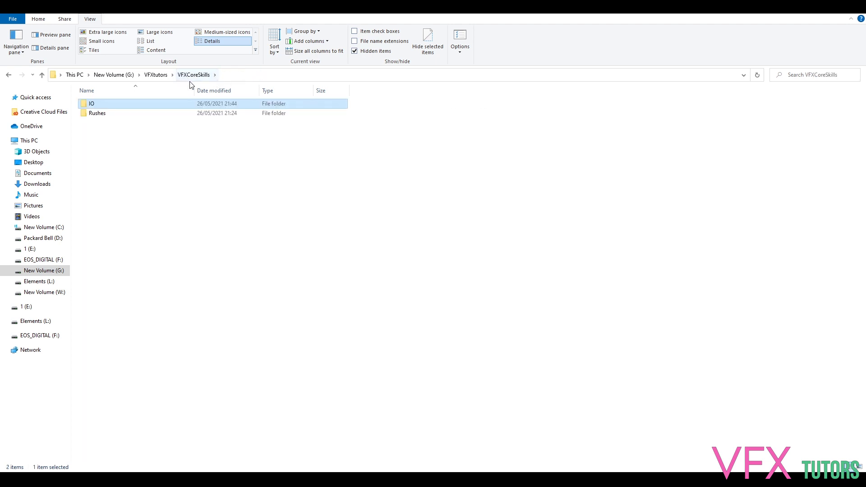
# - Copy the 28 stills IMG_9077 through IMG_9104 from Rushes\Canon5D
pyautogui.doubleClick(118, 113)
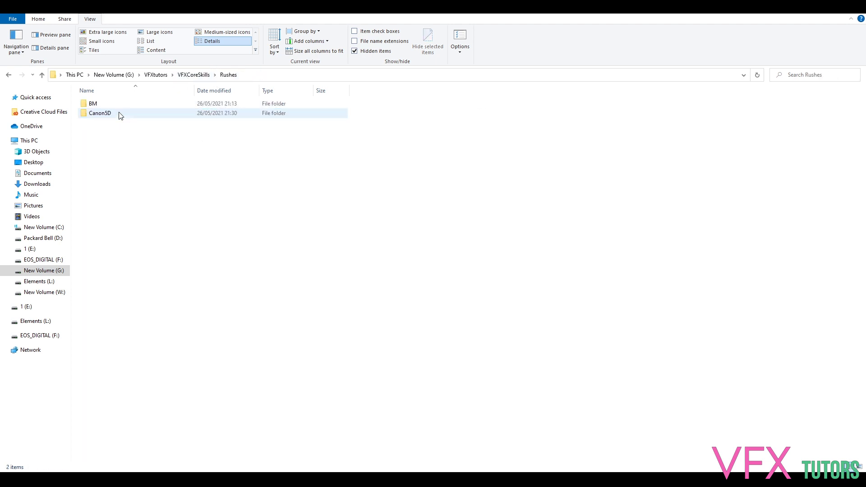
pyautogui.doubleClick(121, 115)
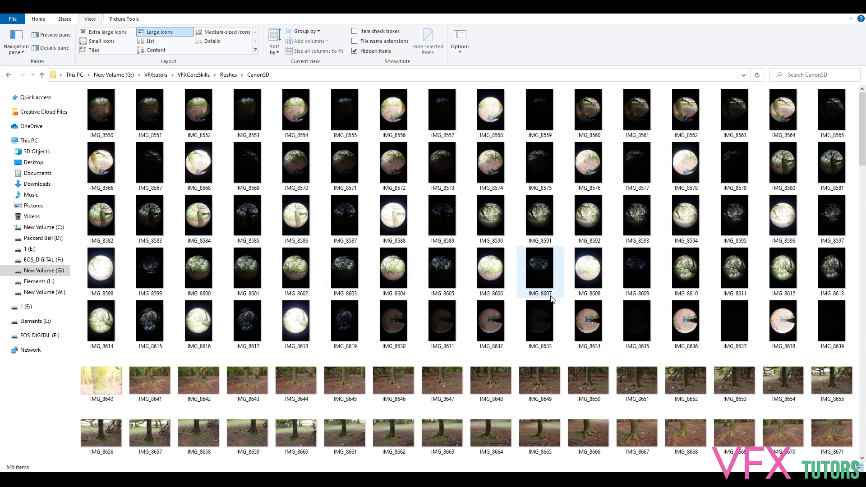
pyautogui.scroll(-10, 563, 299)
pyautogui.scroll(-10, 566, 300)
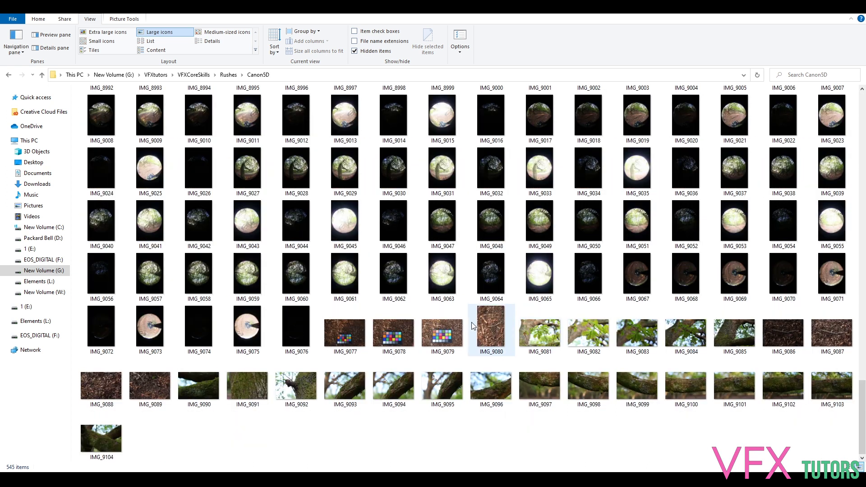
pyautogui.click(347, 331)
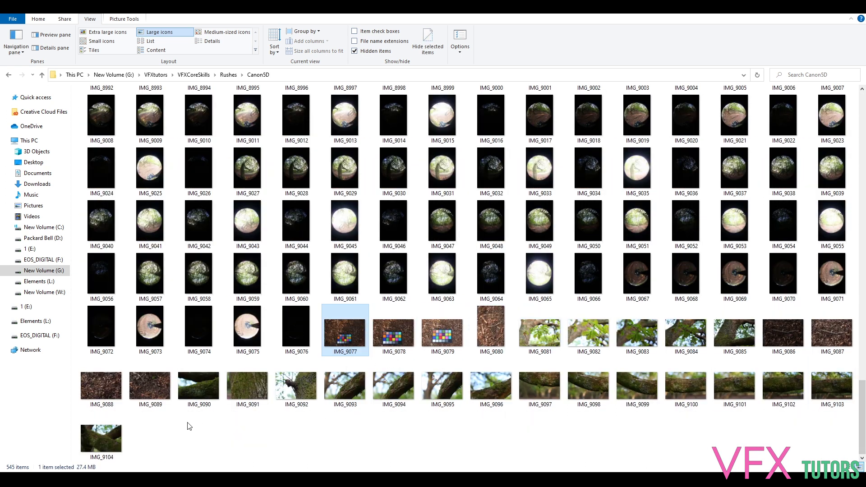
pyautogui.keyDown('shift'); pyautogui.click(96, 432); pyautogui.keyUp('shift')
pyautogui.rightClick(440, 389)
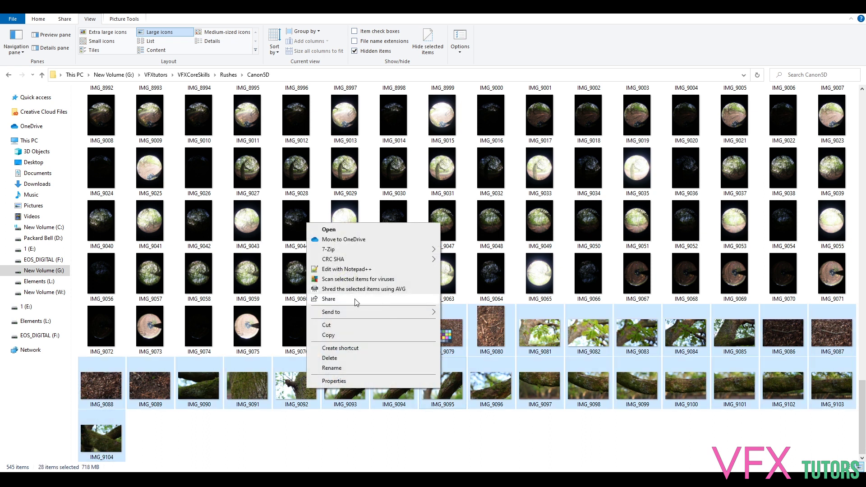
pyautogui.click(354, 334)
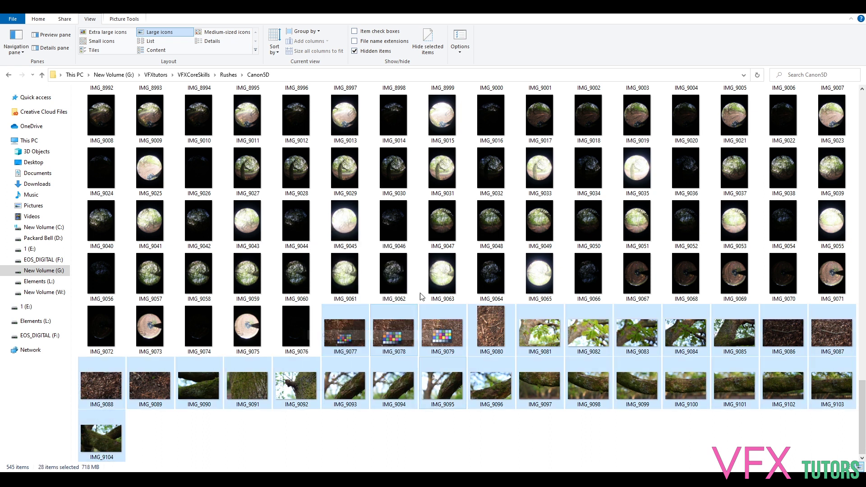
# - Paste the 28 stills into IO\Birdbox\Onset\Ref, then move up to Birdbox
pyautogui.click(193, 74)
pyautogui.doubleClick(131, 107)
pyautogui.doubleClick(126, 106)
pyautogui.doubleClick(121, 114)
pyautogui.doubleClick(118, 122)
pyautogui.rightClick(192, 132)
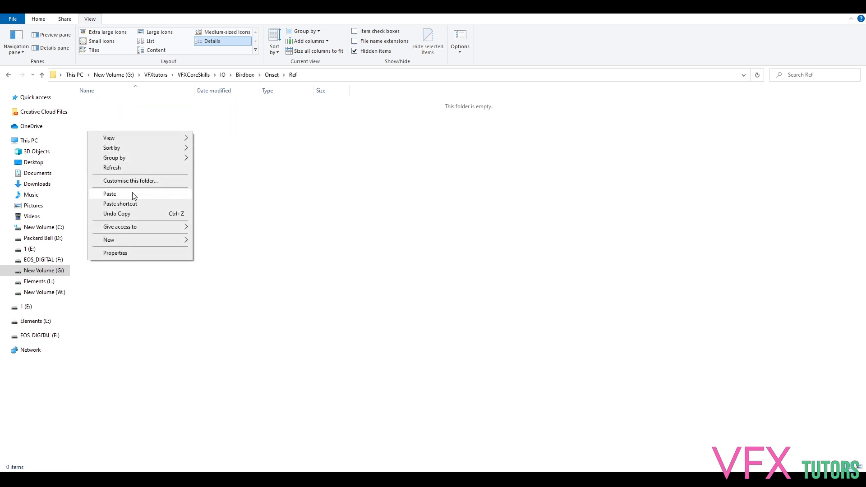
pyautogui.click(106, 194)
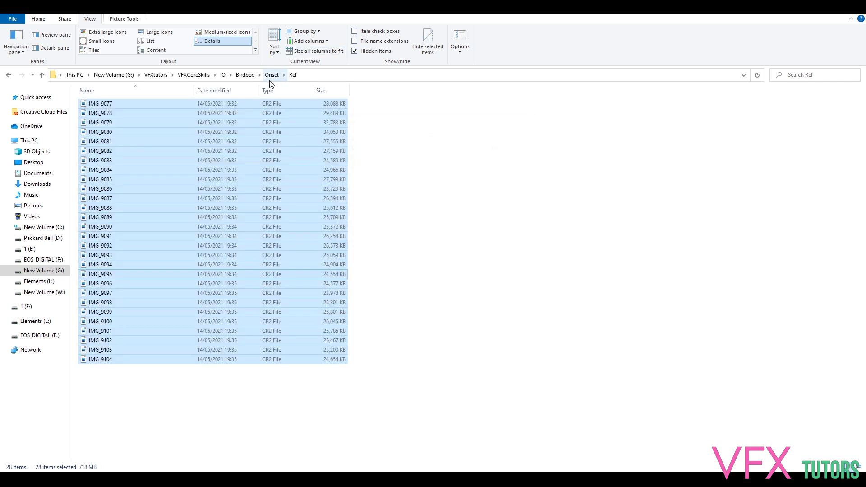
pyautogui.click(244, 75)
# - Go up to VFXtutors, reopen VFXCoreSkills and inspect Birdbox's Elements folder
pyautogui.click(223, 75)
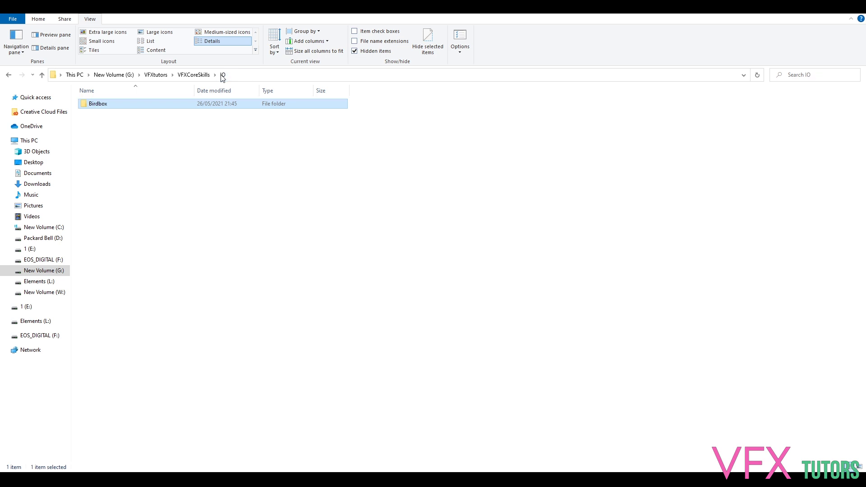
pyautogui.click(204, 77)
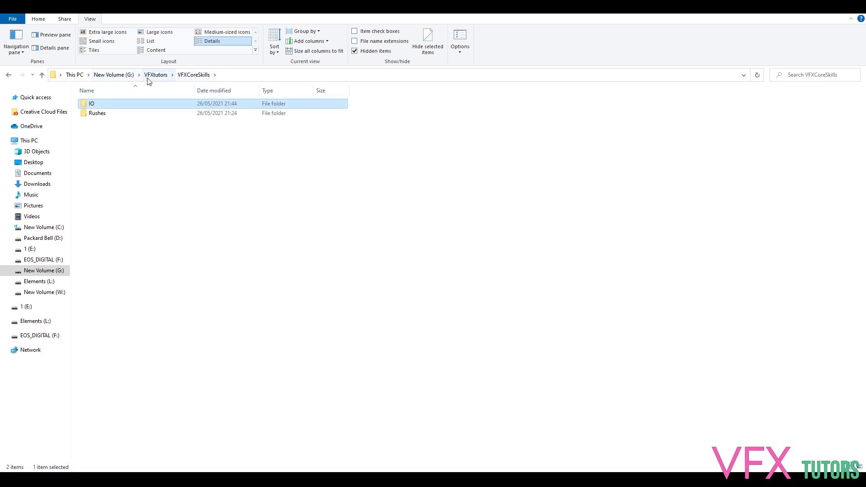
pyautogui.click(163, 76)
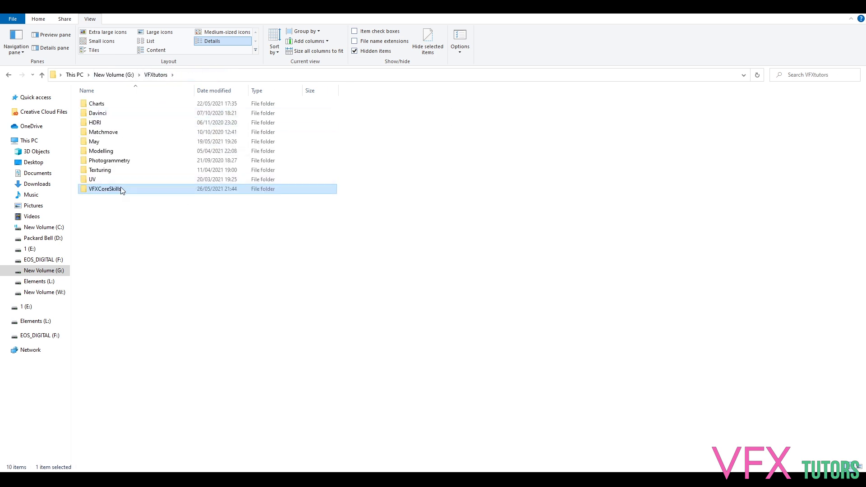
pyautogui.doubleClick(121, 190)
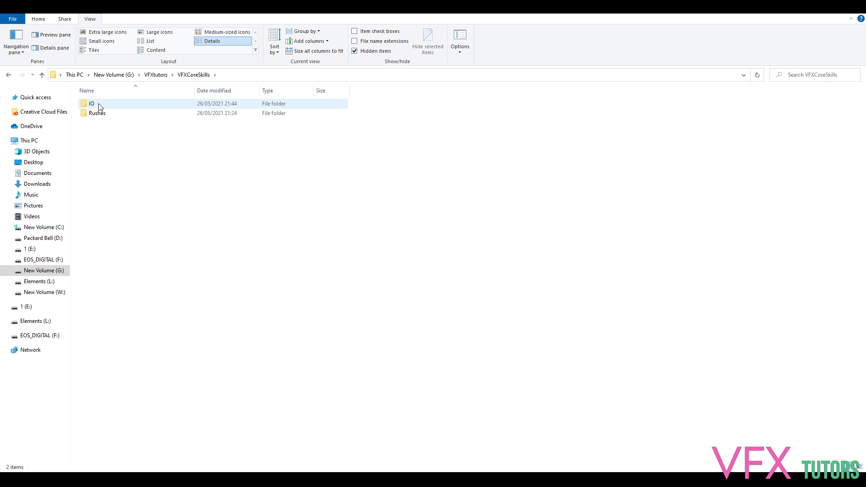
pyautogui.doubleClick(100, 107)
pyautogui.click(121, 107)
pyautogui.doubleClick(120, 106)
pyautogui.click(107, 108)
pyautogui.doubleClick(115, 106)
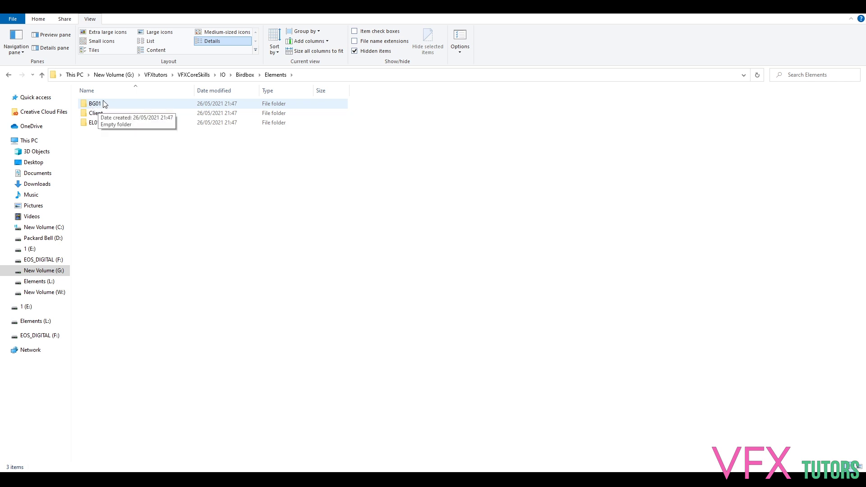
# - Check the stills in Birdbox\Onset\Lighting\HDRI\End
pyautogui.click(244, 75)
pyautogui.click(103, 113)
pyautogui.doubleClick(103, 113)
pyautogui.doubleClick(103, 103)
pyautogui.doubleClick(95, 104)
pyautogui.doubleClick(114, 110)
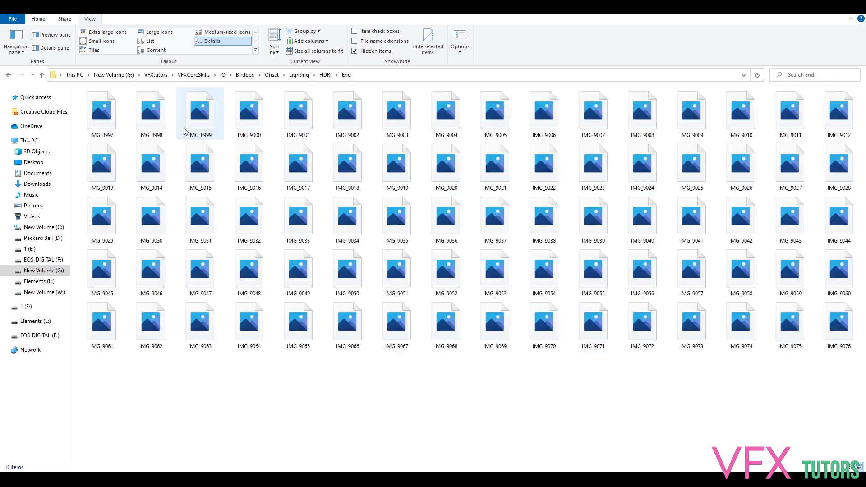
# - Climb back up through Lighting and Onset to VFXtutors and reopen VFXCoreSkills
pyautogui.click(326, 75)
pyautogui.click(298, 75)
pyautogui.click(125, 117)
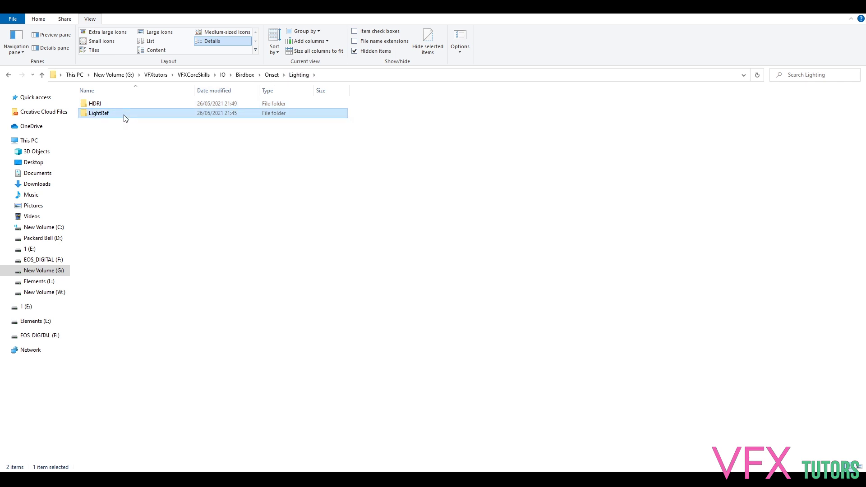
pyautogui.click(269, 76)
pyautogui.click(246, 76)
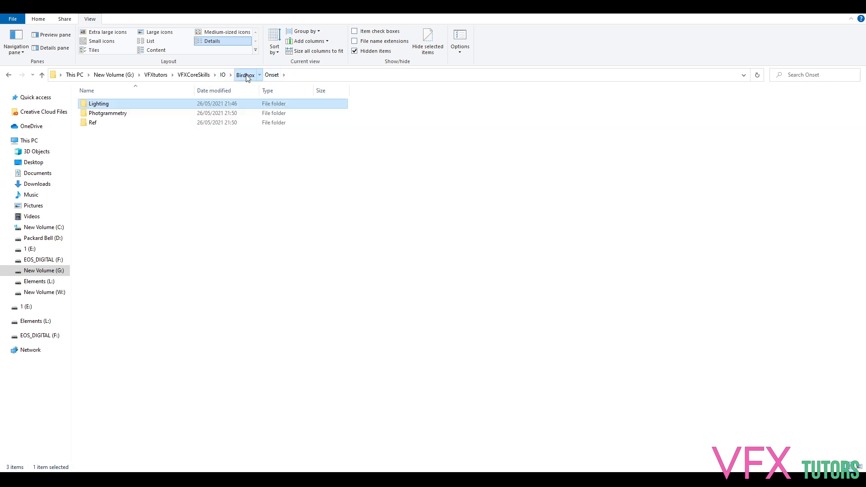
pyautogui.click(223, 76)
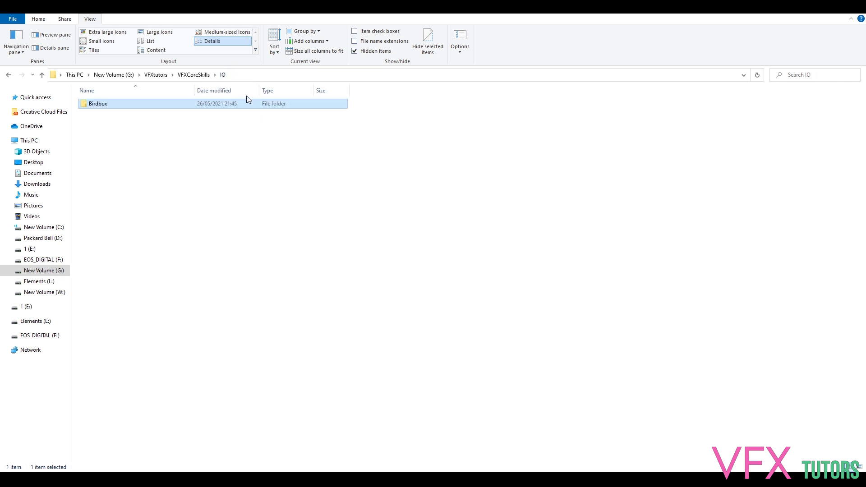
pyautogui.click(198, 74)
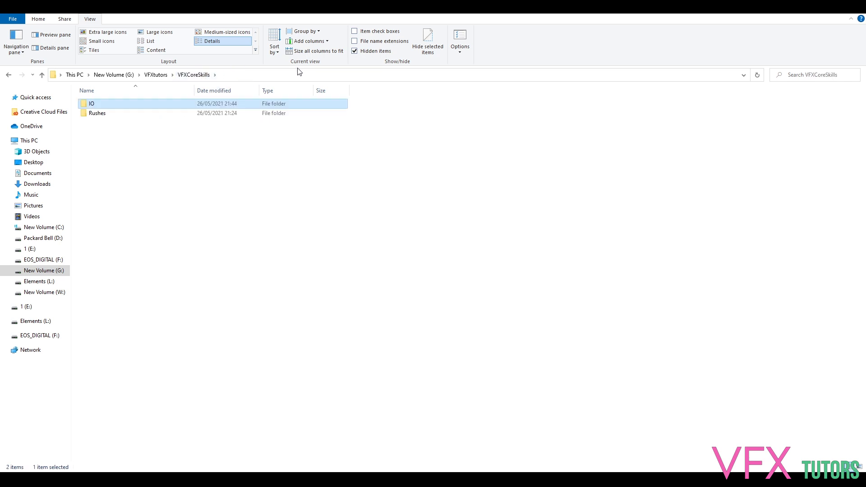
pyautogui.click(161, 76)
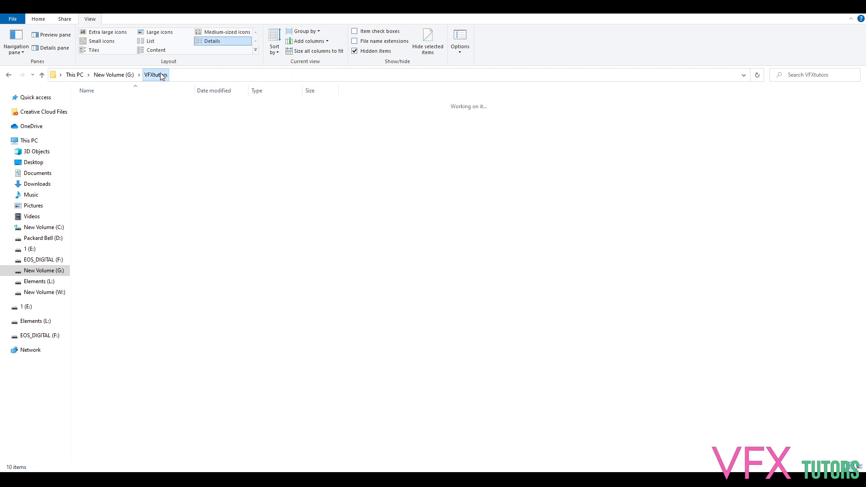
pyautogui.doubleClick(123, 190)
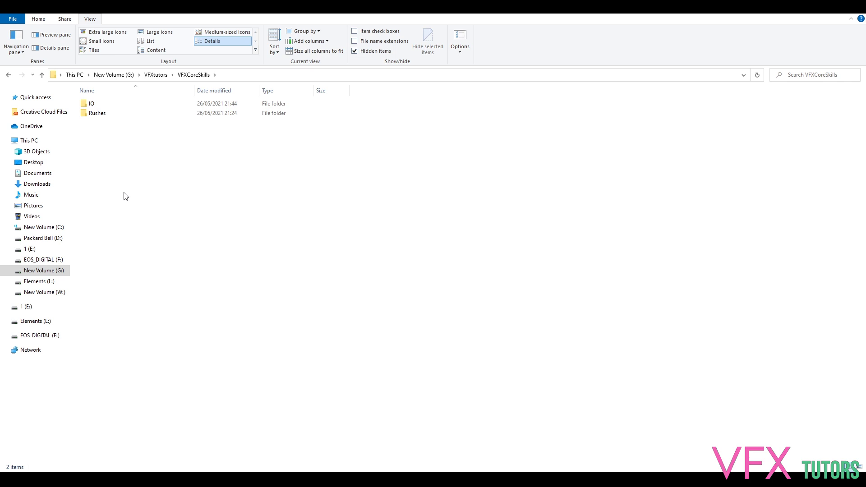